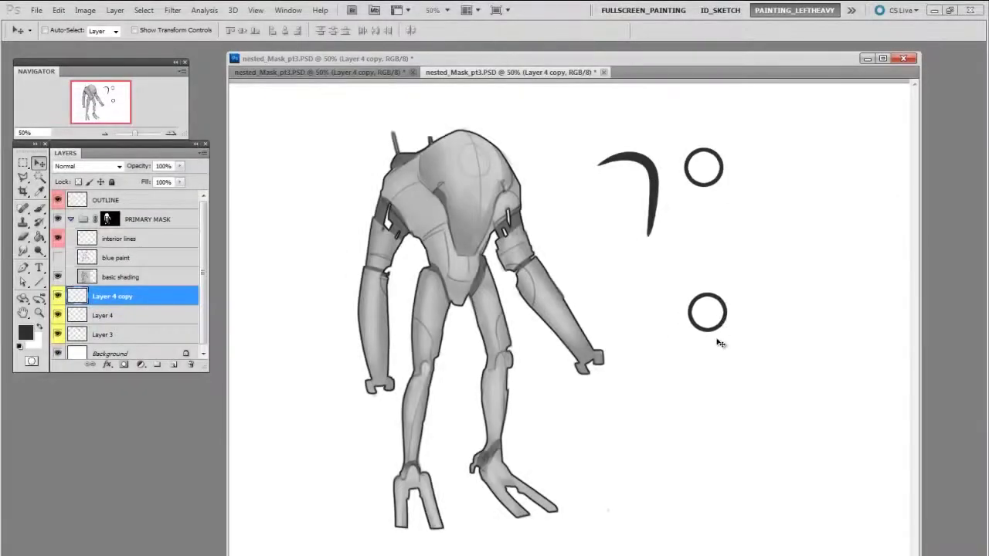
Step: Erase a gap in the lower ring using a smaller hard round eraser at 100% hardness
{"action": "key", "text": "b"}
{"action": "right_click", "coordinate": [700, 316]}
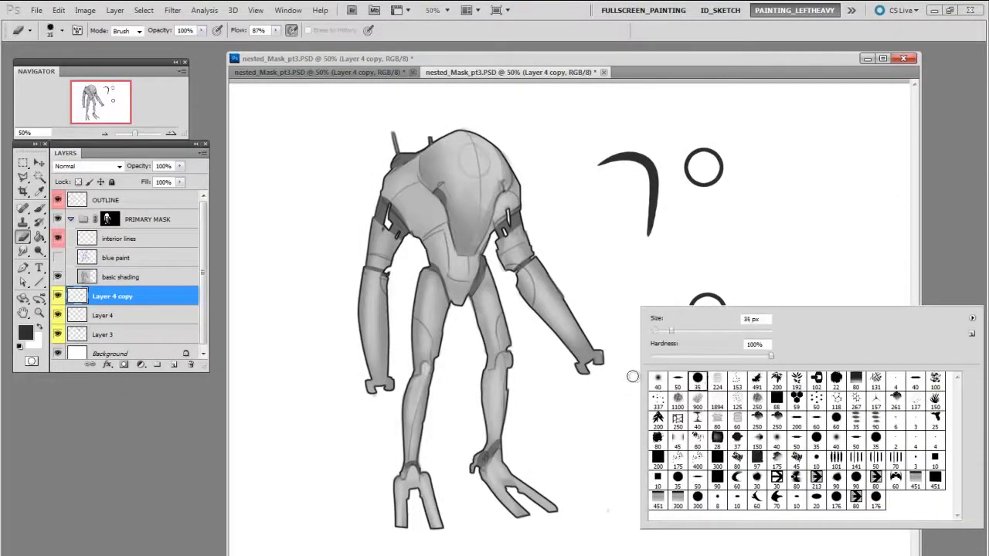
{"action": "left_click", "coordinate": [627, 361]}
{"action": "key", "text": "bracketleft"}
{"action": "key", "text": "bracketleft"}
{"action": "mouse_move", "coordinate": [707, 296]}
{"action": "left_mouse_down"}
{"action": "mouse_move", "coordinate": [778, 313]}
{"action": "mouse_move", "coordinate": [749, 361]}
{"action": "mouse_move", "coordinate": [753, 351]}
{"action": "left_mouse_up"}
Step: Assemble a symmetrical emblem from three gapped rings, two mirrored curved strokes and a thin tapered bar above them
{"action": "key", "text": "v"}
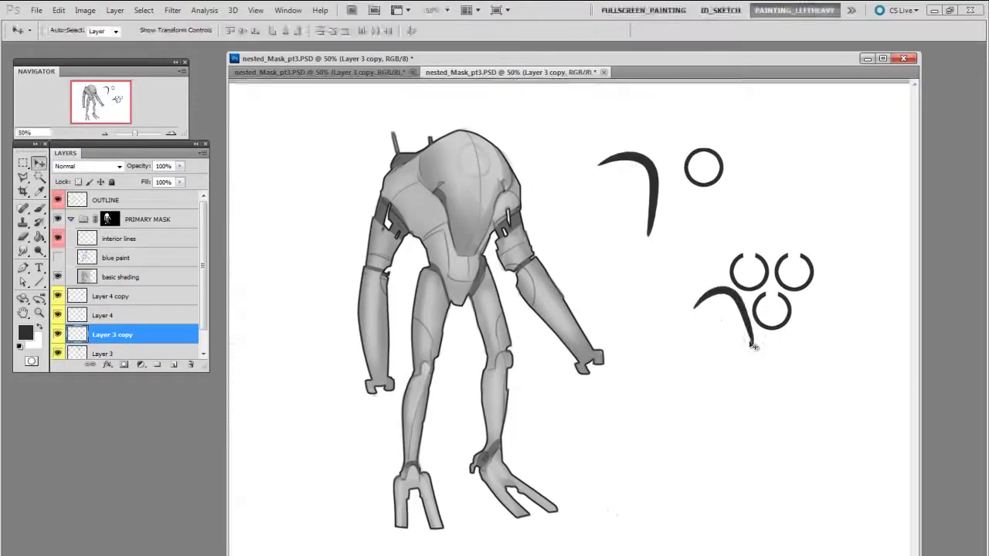
{"action": "key", "text": "ctrl+t"}
{"action": "key", "text": "Return"}
{"action": "key", "text": "m"}
{"action": "left_click_drag", "start_coordinate": [889, 165], "coordinate": [773, 380]}
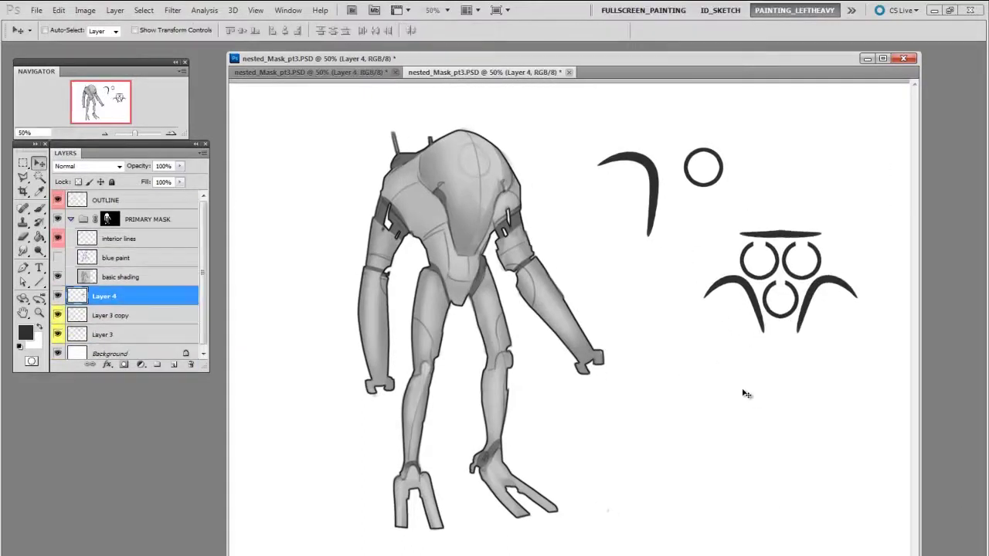
{"action": "left_click_drag", "start_coordinate": [742, 392], "coordinate": [668, 349]}
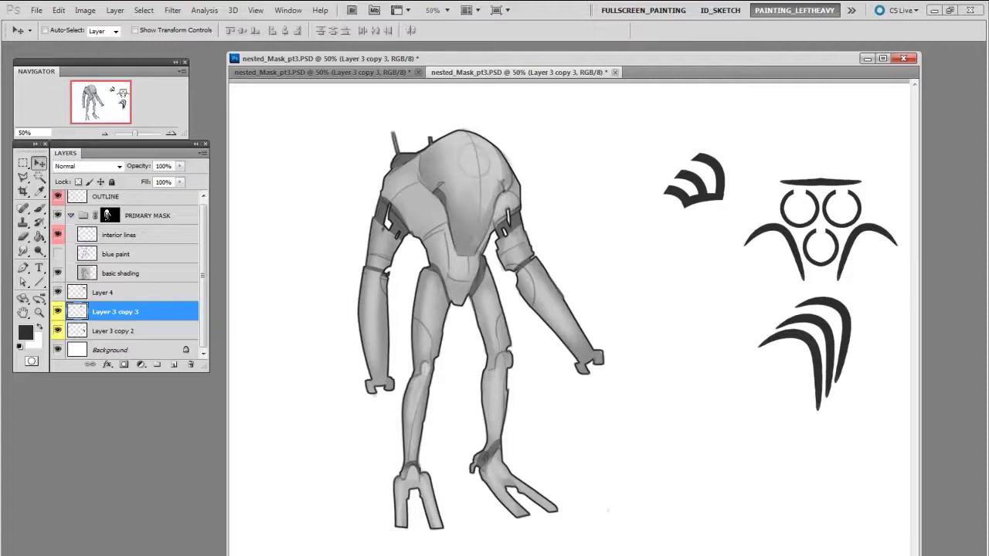
Step: Reposition the fan-shaped motif, the ring emblem and the three-curve motif in the empty canvas beside the robot
{"action": "left_click_drag", "start_coordinate": [707, 201], "coordinate": [694, 199]}
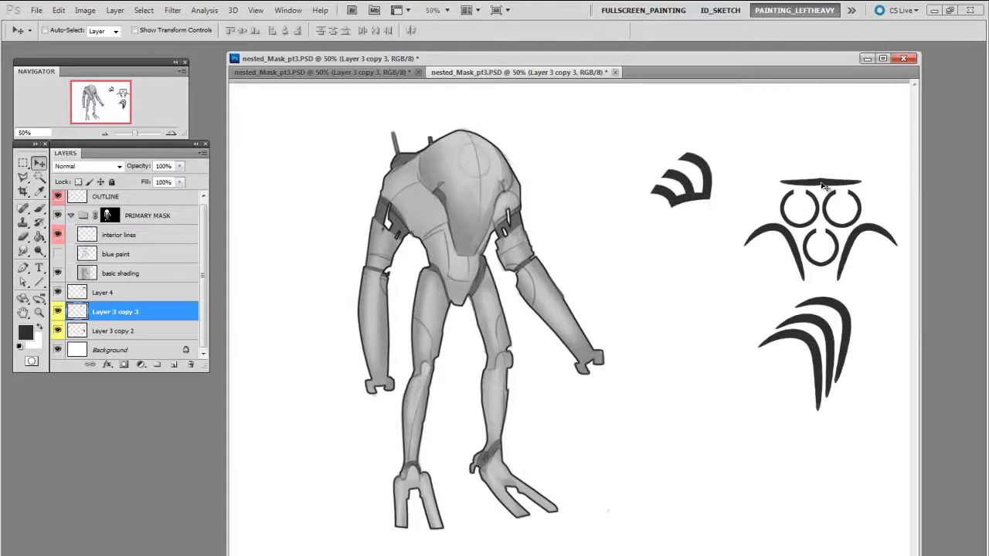
{"action": "left_click_drag", "start_coordinate": [821, 183], "coordinate": [828, 208]}
{"action": "left_click_drag", "start_coordinate": [839, 311], "coordinate": [849, 314]}
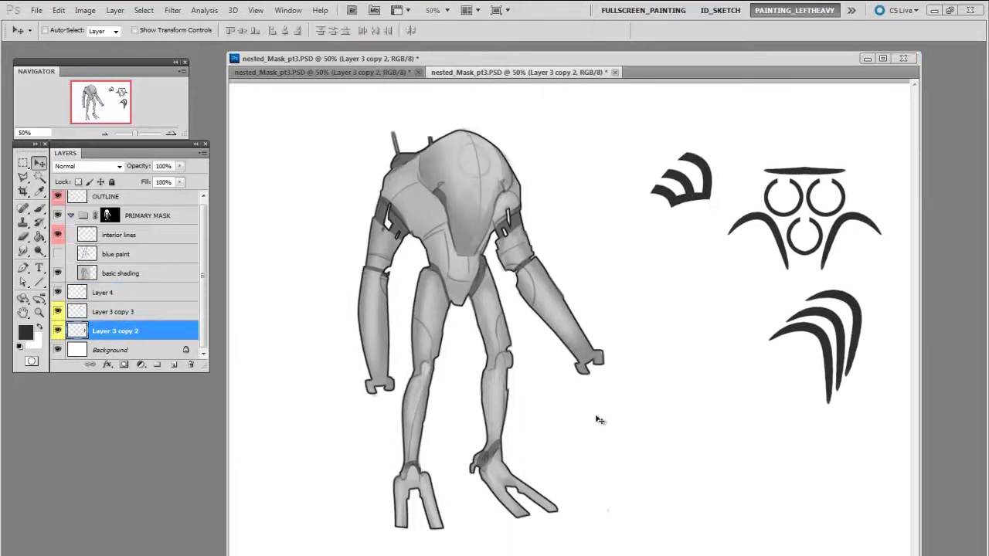
Step: Copy the ring emblem into the PRIMARY MASK group and place it over the robot's chest, scaled to about 67%
{"action": "left_click_drag", "start_coordinate": [778, 231], "coordinate": [540, 292]}
{"action": "left_click_drag", "start_coordinate": [152, 290], "coordinate": [153, 235]}
{"action": "left_click_drag", "start_coordinate": [633, 326], "coordinate": [510, 261]}
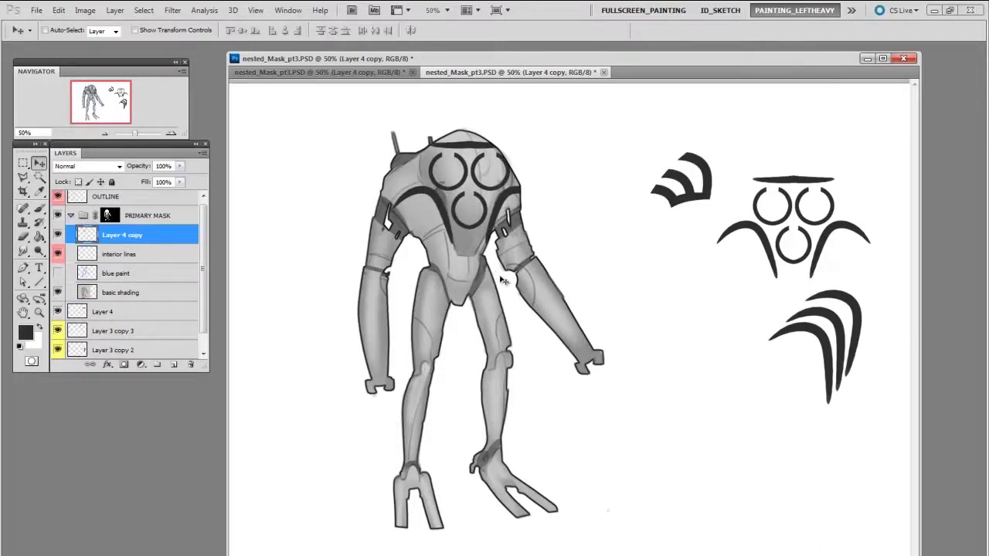
{"action": "key", "text": "ctrl+t"}
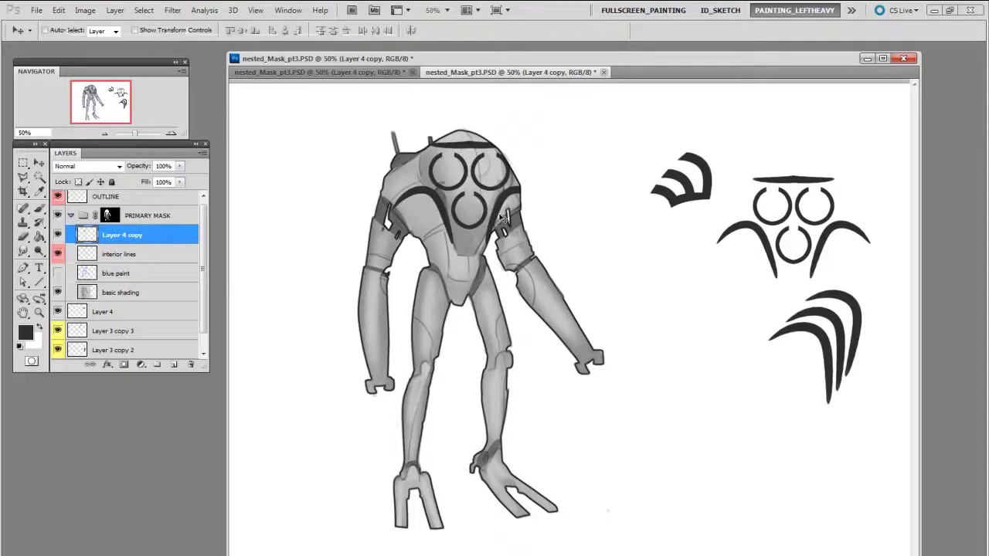
{"action": "left_click_drag", "start_coordinate": [549, 140], "coordinate": [509, 165]}
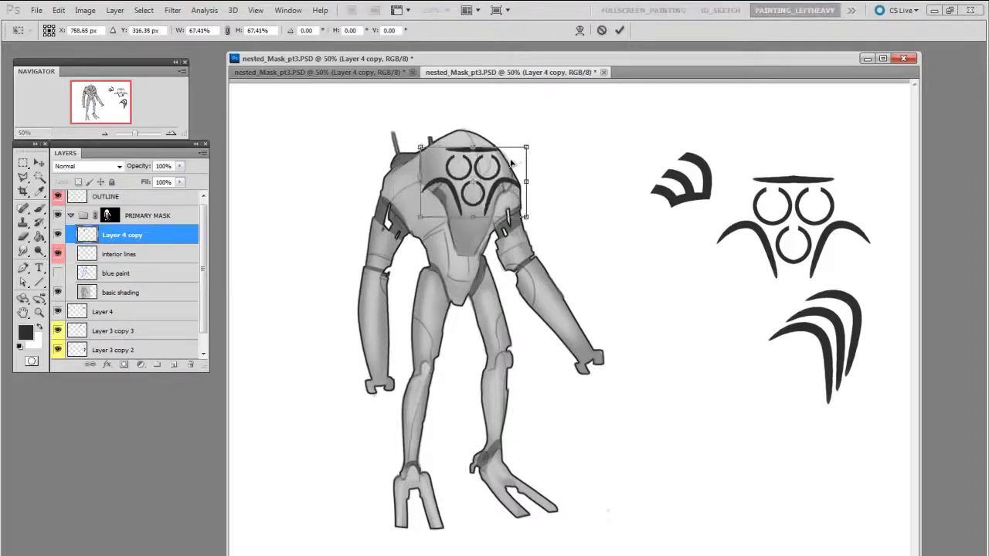
{"action": "key", "text": "Return"}
Step: Warp the chest emblem so its bar and rings follow the curved surface of the robot's upper torso
{"action": "key", "text": "ctrl+t"}
{"action": "right_click", "coordinate": [481, 175]}
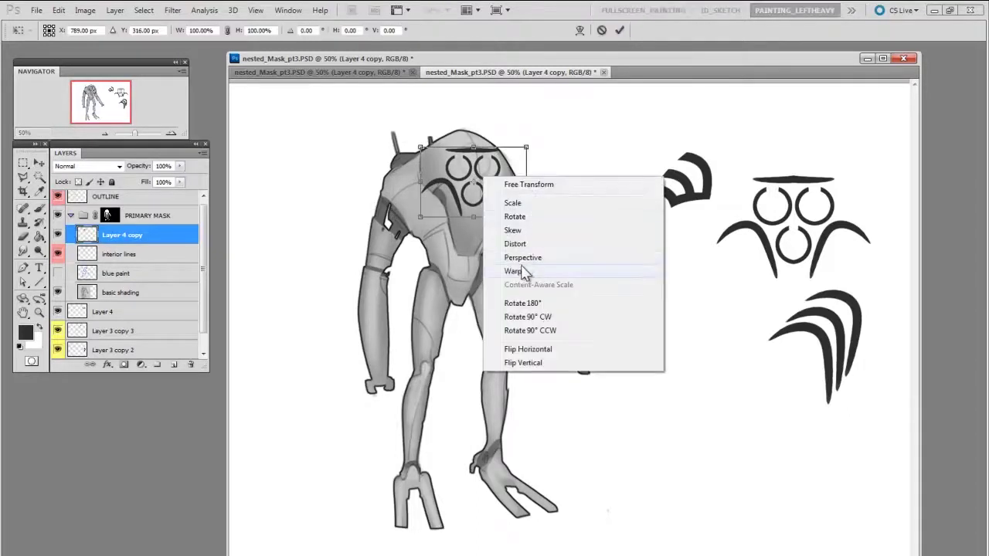
{"action": "left_click", "coordinate": [527, 269]}
{"action": "left_click_drag", "start_coordinate": [470, 203], "coordinate": [453, 135]}
{"action": "left_click_drag", "start_coordinate": [421, 193], "coordinate": [431, 186]}
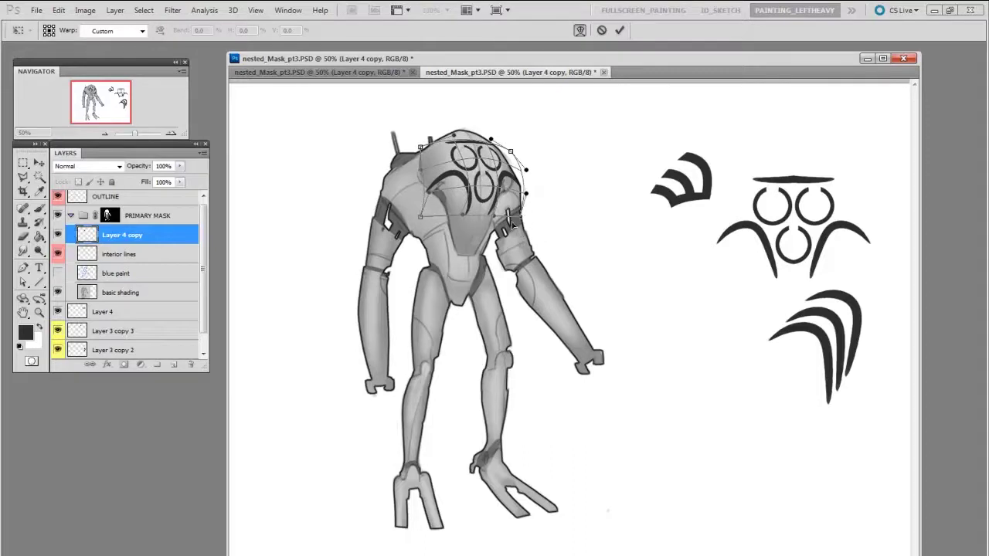
{"action": "left_click_drag", "start_coordinate": [511, 224], "coordinate": [509, 145]}
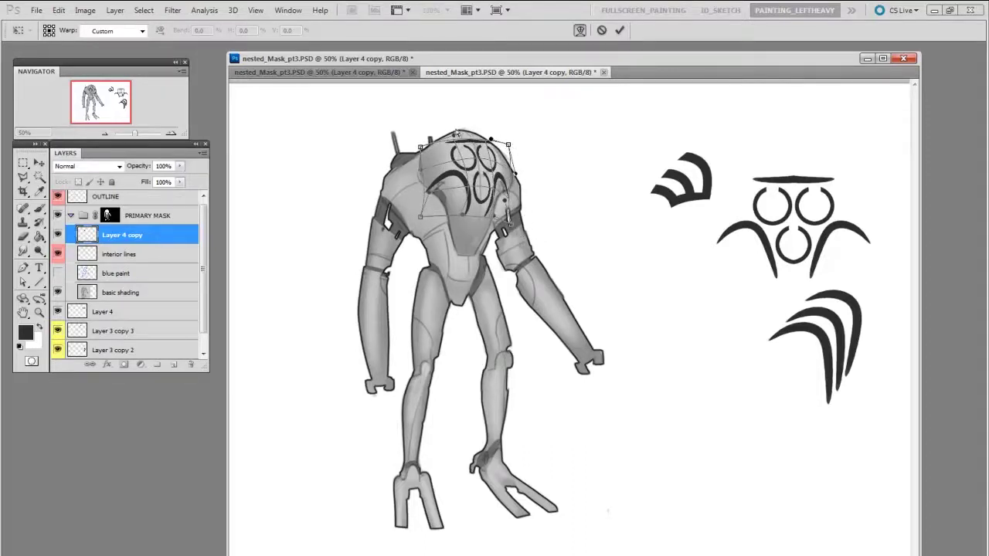
{"action": "left_click_drag", "start_coordinate": [420, 147], "coordinate": [483, 132]}
{"action": "left_click_drag", "start_coordinate": [509, 144], "coordinate": [510, 151]}
{"action": "left_click_drag", "start_coordinate": [483, 131], "coordinate": [476, 128]}
{"action": "left_click_drag", "start_coordinate": [515, 173], "coordinate": [515, 179]}
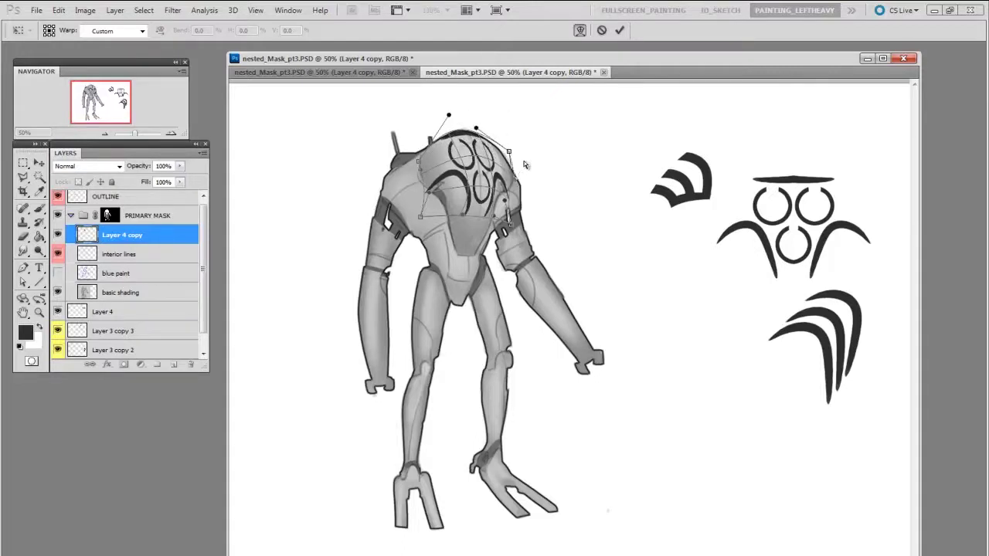
{"action": "key", "text": "Return"}
Step: Rotate the warped emblem slightly to align it with the tilt of the chest
{"action": "key", "text": "ctrl+t"}
{"action": "left_click_drag", "start_coordinate": [516, 184], "coordinate": [489, 191]}
{"action": "key", "text": "Return"}
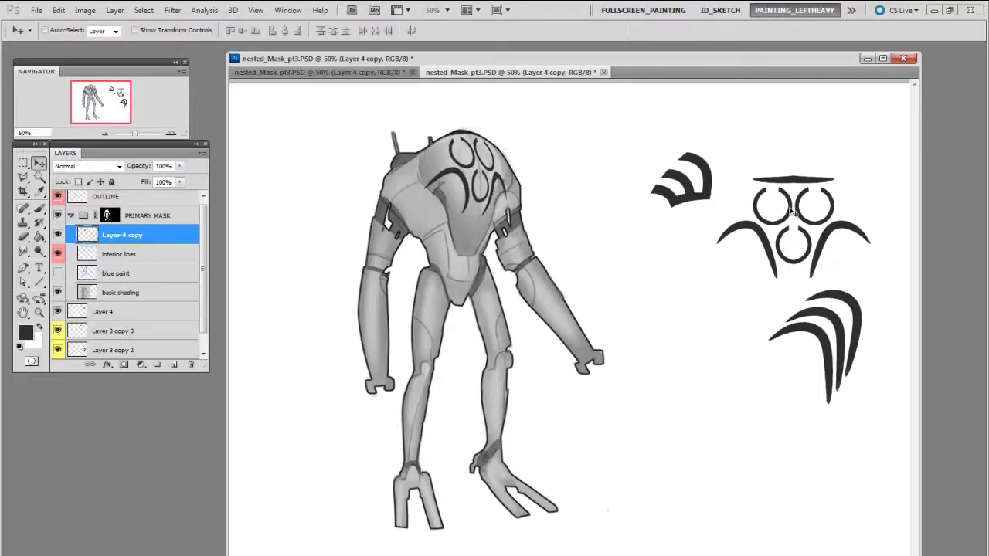
Step: Copy the ring emblem into the PRIMARY MASK group, shrink it to about 35%, rotate it and place it on the left-hand thigh
{"action": "left_click", "coordinate": [789, 209], "text": "ctrl"}
{"action": "left_click_drag", "start_coordinate": [790, 209], "coordinate": [477, 247]}
{"action": "left_click_drag", "start_coordinate": [128, 312], "coordinate": [126, 237]}
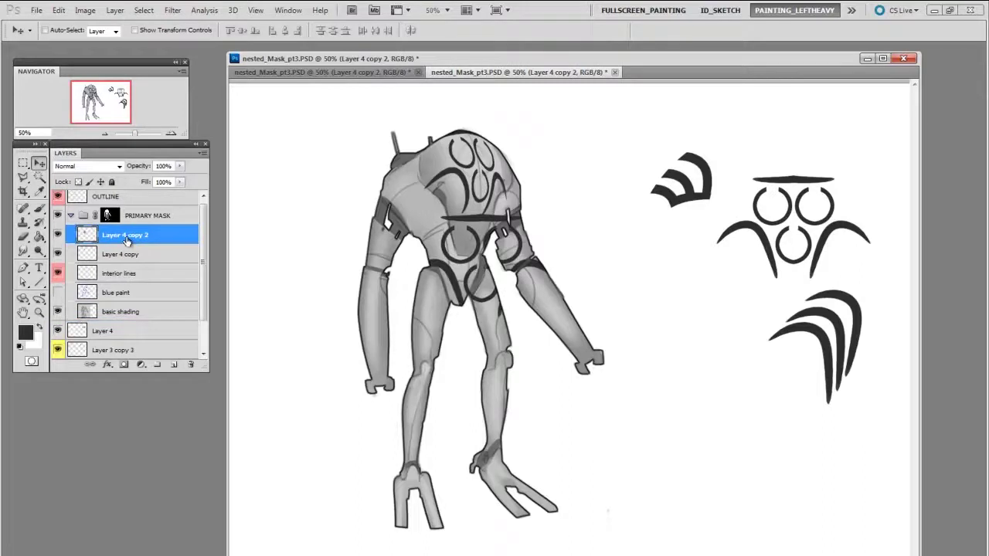
{"action": "left_click_drag", "start_coordinate": [492, 252], "coordinate": [469, 228]}
{"action": "key", "text": "ctrl+t"}
{"action": "left_click_drag", "start_coordinate": [537, 189], "coordinate": [436, 211]}
{"action": "left_click_drag", "start_coordinate": [489, 231], "coordinate": [466, 257]}
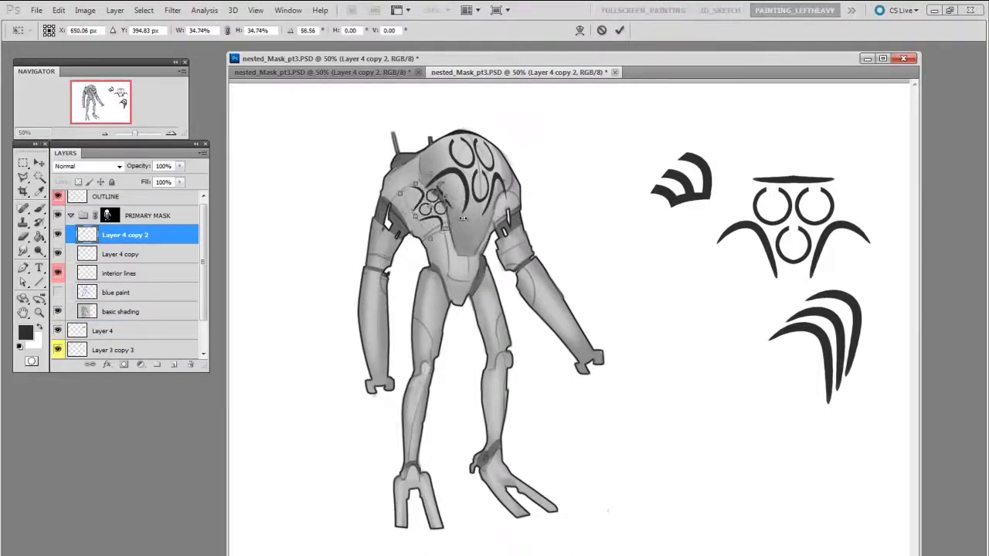
{"action": "left_click_drag", "start_coordinate": [462, 219], "coordinate": [441, 338]}
{"action": "key", "text": "Return"}
Step: Duplicate the thigh emblem onto the right-hand thigh and warp it to the leg's shape
{"action": "left_click_drag", "start_coordinate": [433, 298], "coordinate": [487, 306], "text": "alt"}
{"action": "key", "text": "ctrl+t"}
{"action": "left_click", "coordinate": [580, 30]}
{"action": "left_click_drag", "start_coordinate": [513, 271], "coordinate": [488, 315]}
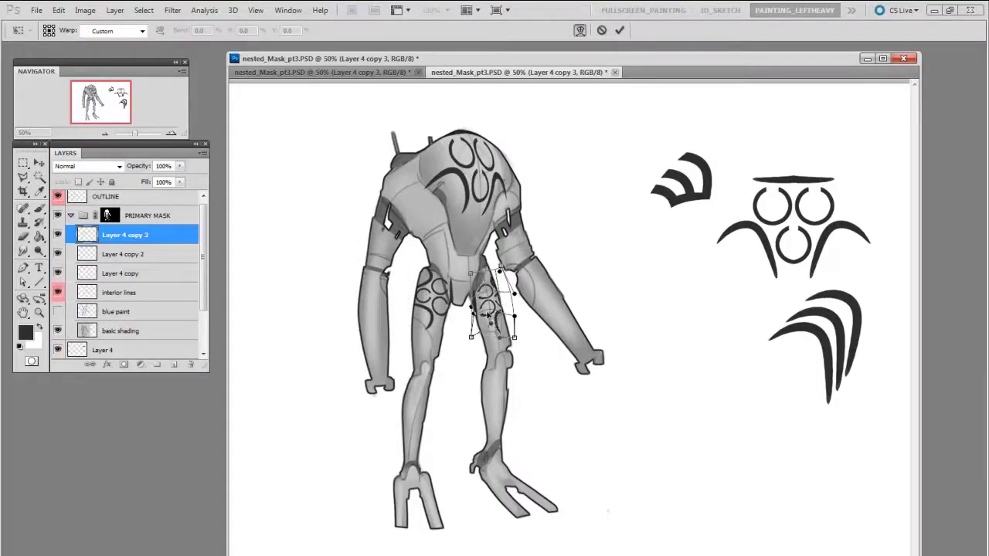
{"action": "left_click_drag", "start_coordinate": [501, 268], "coordinate": [496, 261]}
{"action": "key", "text": "Return"}
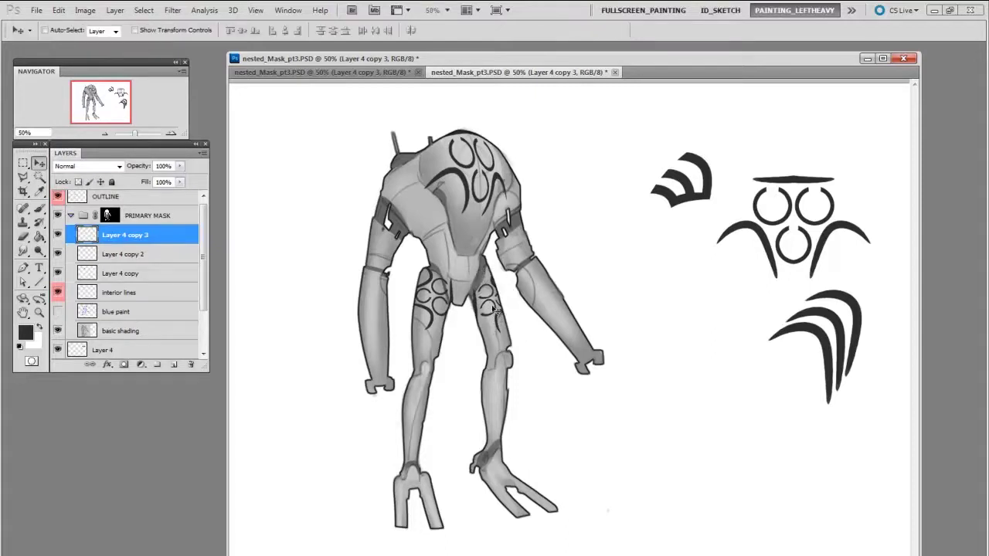
Step: Nudge and rotate the right-hand thigh emblem to line it up with the leg
{"action": "left_click_drag", "start_coordinate": [492, 306], "coordinate": [490, 297]}
{"action": "key", "text": "ctrl+t"}
{"action": "left_click_drag", "start_coordinate": [533, 273], "coordinate": [533, 269]}
{"action": "key", "text": "Return"}
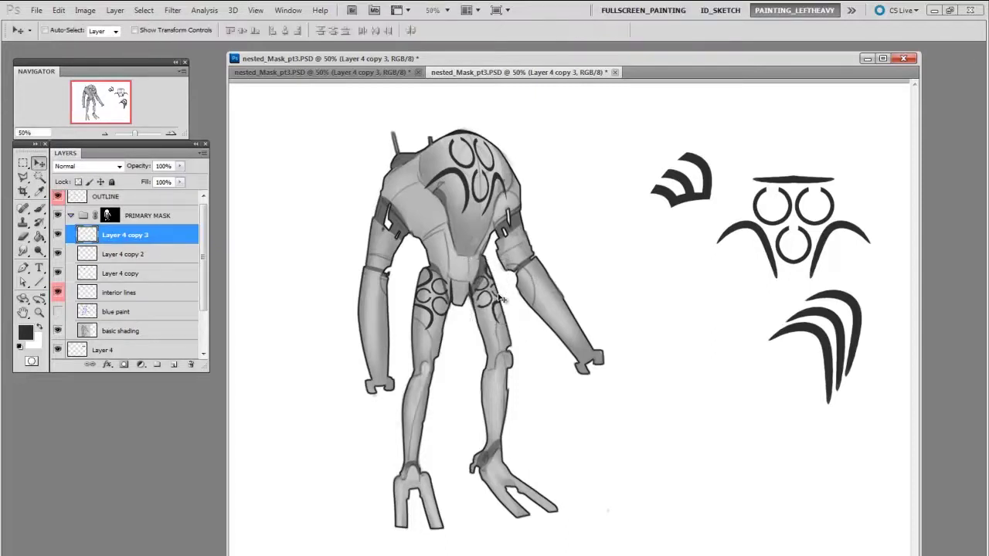
{"action": "left_click_drag", "start_coordinate": [510, 346], "coordinate": [517, 348]}
{"action": "key", "text": "b"}
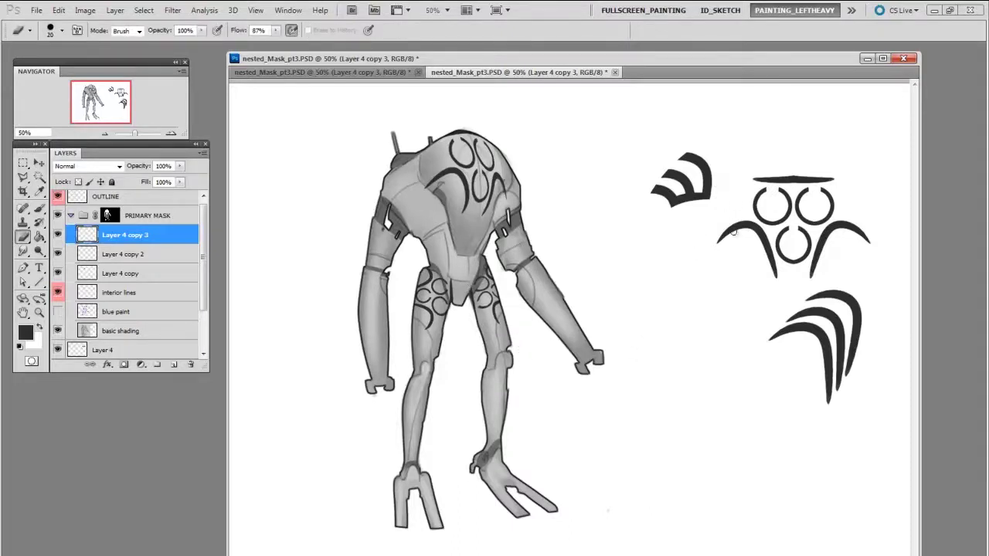
Step: Copy the three-curve motif into the PRIMARY MASK group and fit it onto the left-hand upper arm
{"action": "key", "text": "v"}
{"action": "left_click", "coordinate": [822, 341], "text": "ctrl"}
{"action": "left_click_drag", "start_coordinate": [822, 341], "coordinate": [551, 333]}
{"action": "left_click_drag", "start_coordinate": [172, 352], "coordinate": [155, 214]}
{"action": "left_click_drag", "start_coordinate": [614, 358], "coordinate": [392, 274]}
{"action": "key", "text": "ctrl+t"}
{"action": "key", "text": "Return"}
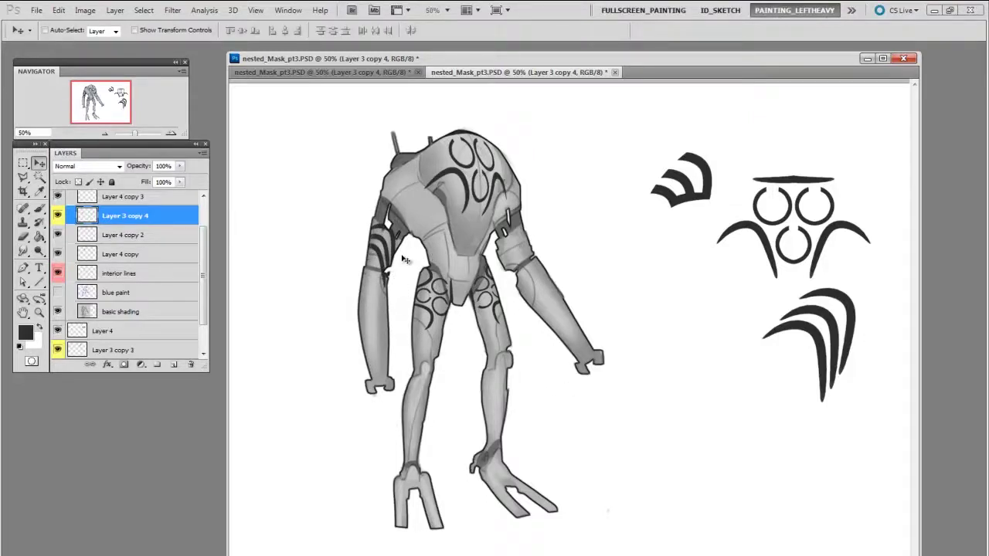
Step: Duplicate the arm stripes onto the right-hand upper arm and flip the copy horizontally
{"action": "left_click_drag", "start_coordinate": [405, 259], "coordinate": [516, 248]}
{"action": "key", "text": "ctrl+t"}
{"action": "right_click", "coordinate": [516, 249]}
{"action": "left_click", "coordinate": [570, 429]}
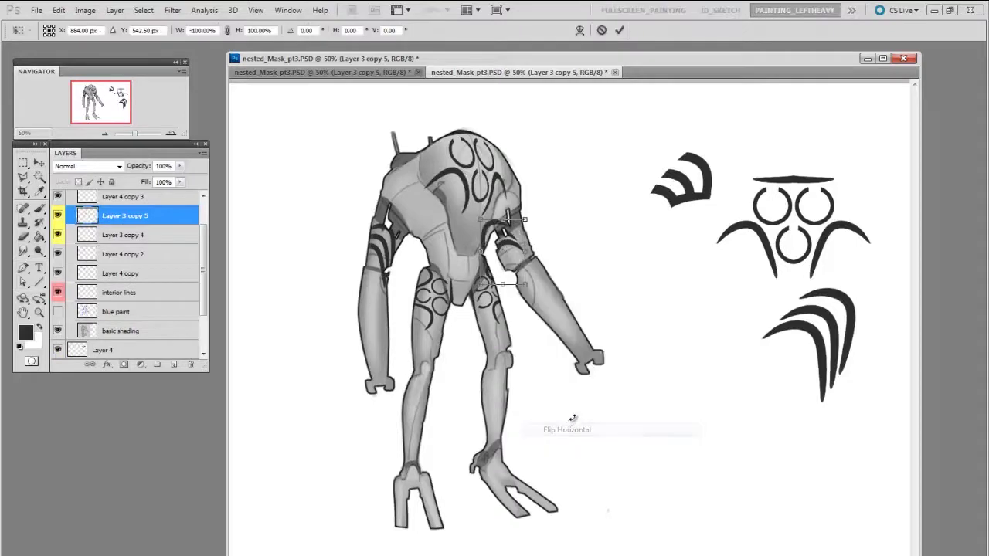
{"action": "key", "text": "Return"}
Step: Scale the flipped arm stripes to about 95% and rotate them about -9° to fit the right-hand upper arm
{"action": "key", "text": "ctrl+t"}
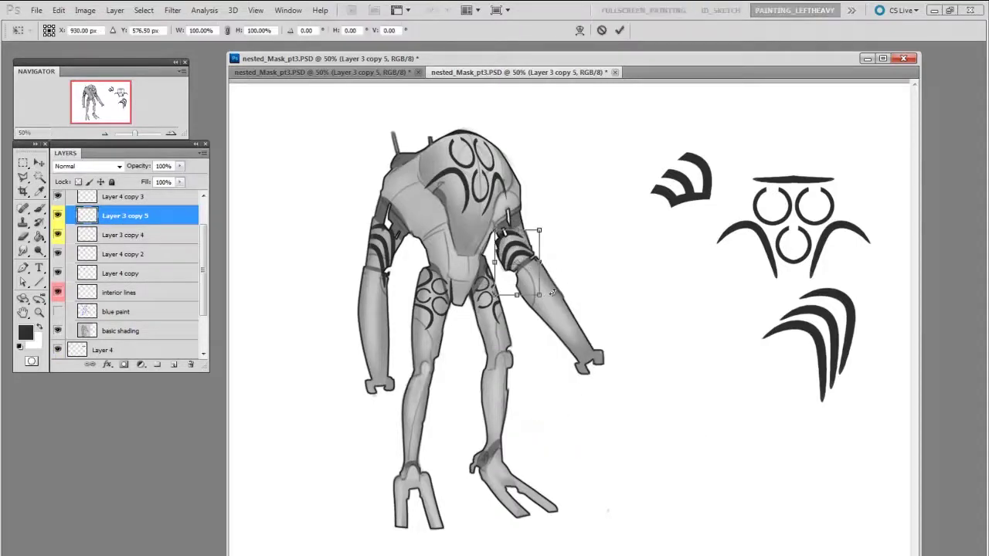
{"action": "left_click_drag", "start_coordinate": [539, 295], "coordinate": [569, 254]}
{"action": "left_click_drag", "start_coordinate": [533, 279], "coordinate": [531, 276]}
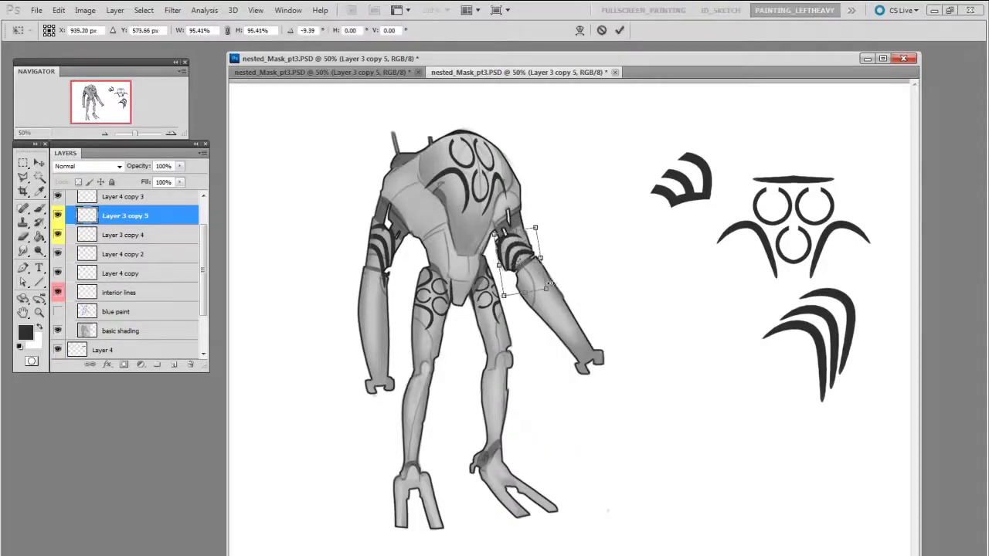
{"action": "key", "text": "Return"}
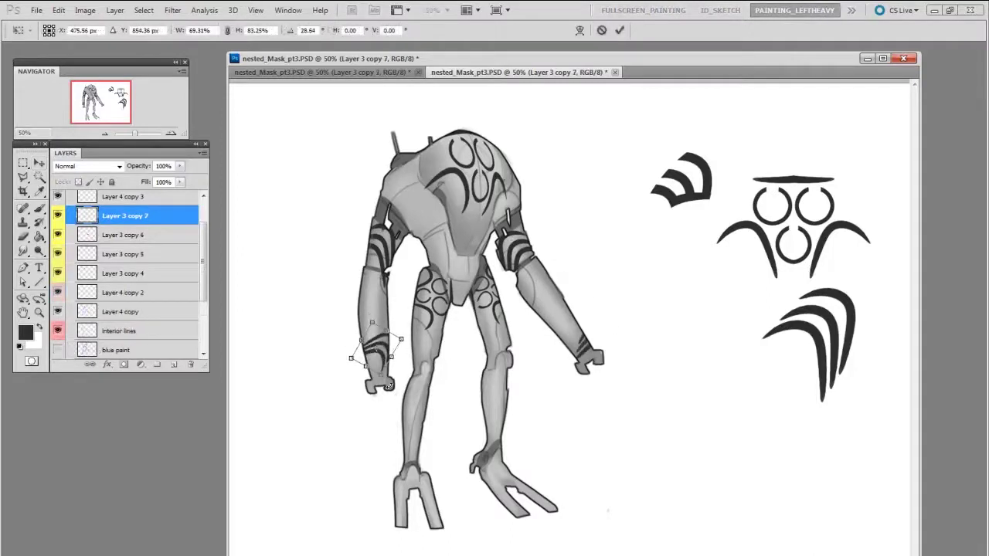
Step: Rotate and fit the curved stripe copy so it wraps as bands around the left-hand wrist
{"action": "left_click_drag", "start_coordinate": [353, 353], "coordinate": [400, 367]}
{"action": "key", "text": "Return"}
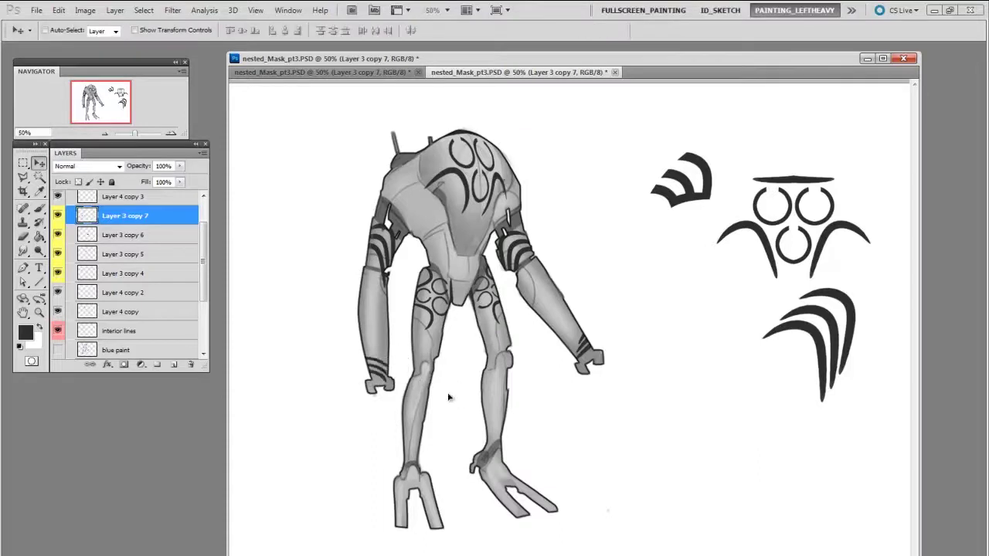
{"action": "key", "text": "ctrl+t"}
{"action": "key", "text": "Return"}
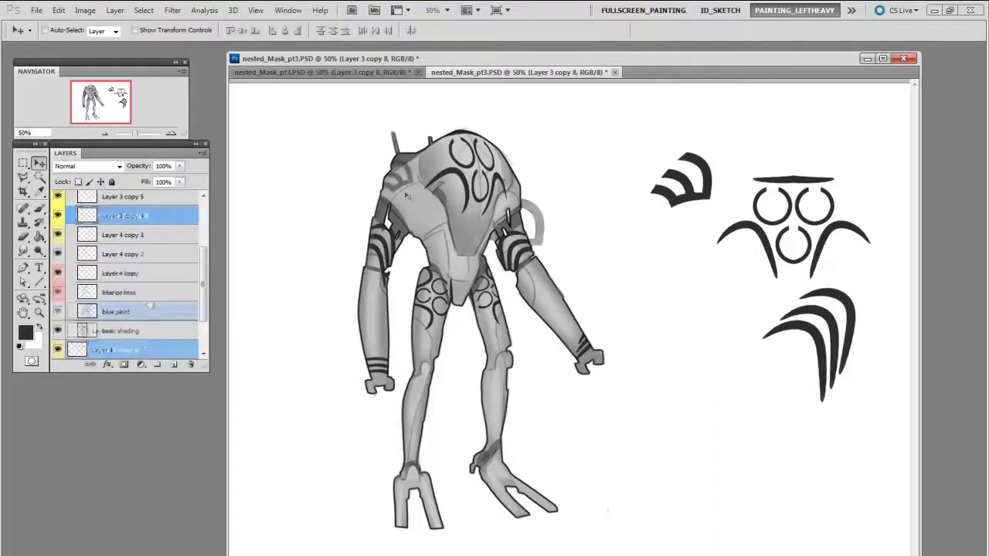
Step: Warp the fan-shaped motif copy over the left-hand shoulder, then transform it to fit
{"action": "key", "text": "ctrl+t"}
{"action": "right_click", "coordinate": [384, 163]}
{"action": "left_click", "coordinate": [439, 276]}
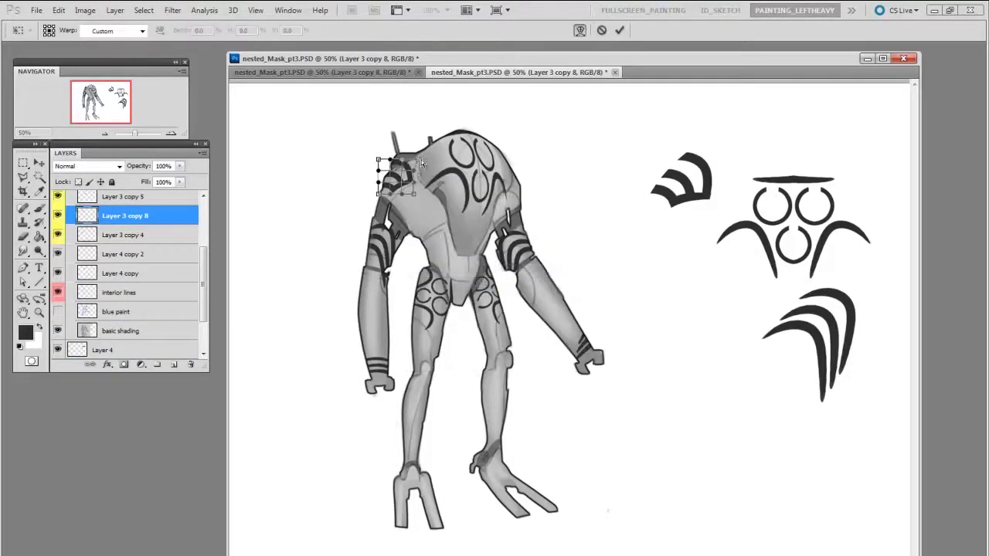
{"action": "left_click_drag", "start_coordinate": [420, 159], "coordinate": [376, 172]}
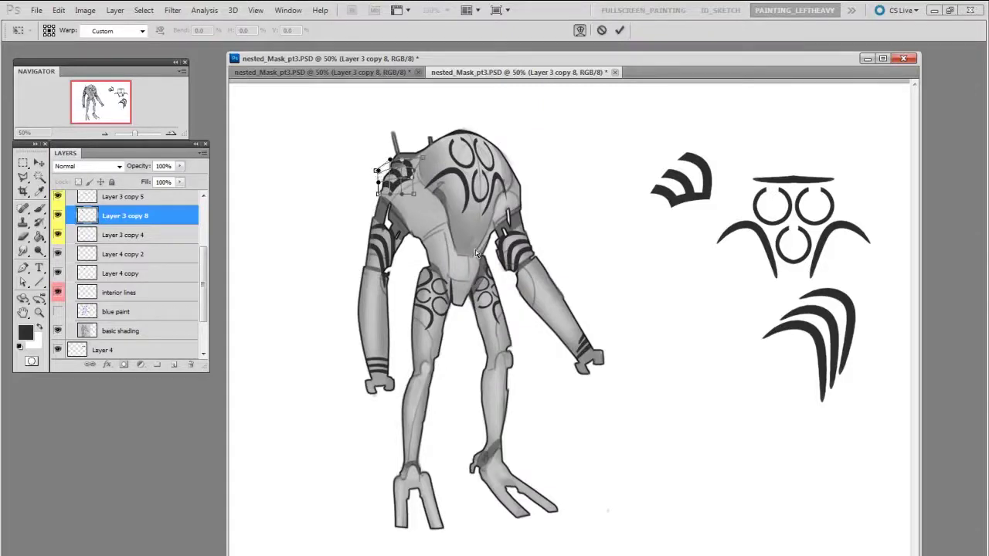
{"action": "key", "text": "Return"}
{"action": "key", "text": "ctrl+t"}
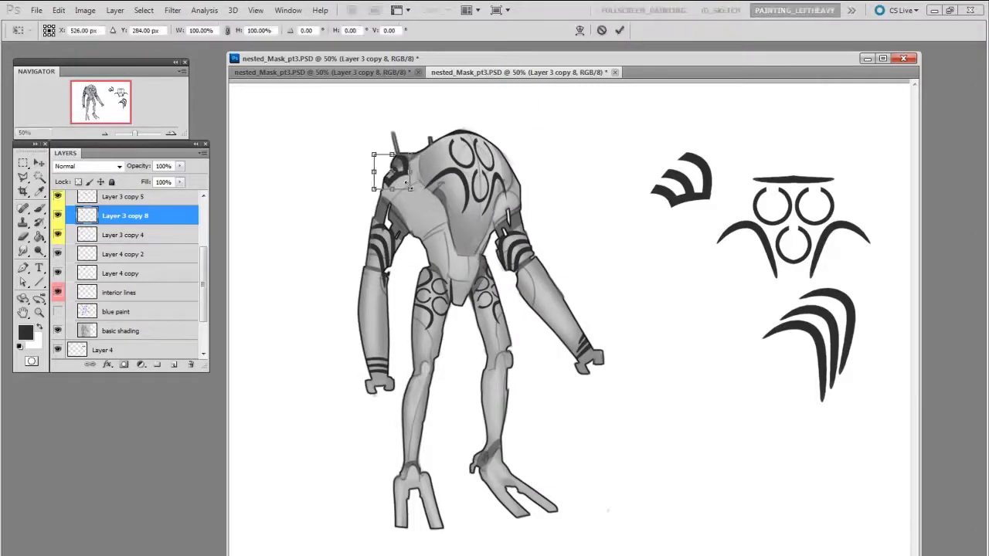
{"action": "left_click_drag", "start_coordinate": [411, 190], "coordinate": [447, 159]}
{"action": "key", "text": "Return"}
Step: Duplicate the shoulder motif and transform the copy to extend the pattern toward the top of the torso
{"action": "key", "text": "ctrl+j"}
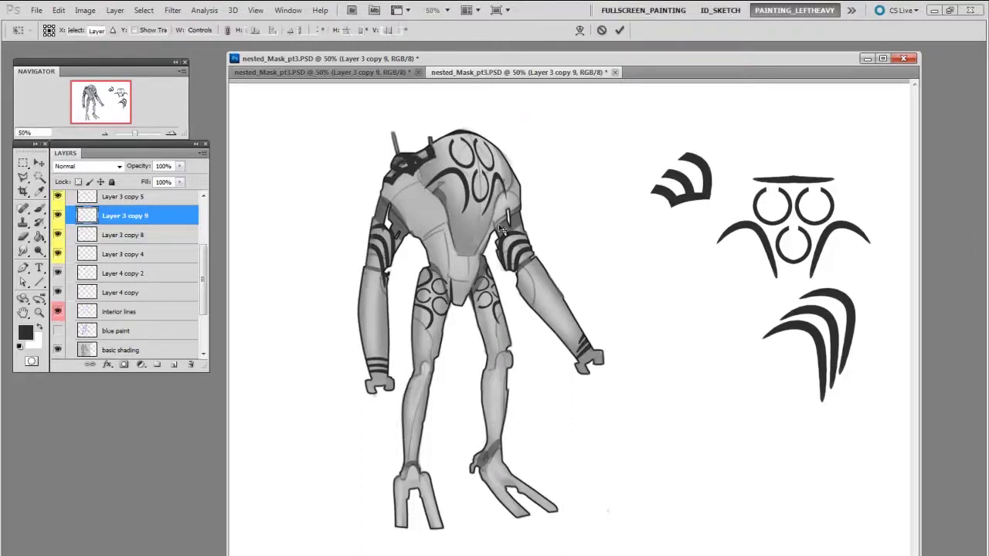
{"action": "key", "text": "ctrl+t"}
{"action": "left_click_drag", "start_coordinate": [429, 159], "coordinate": [450, 146]}
{"action": "key", "text": "Return"}
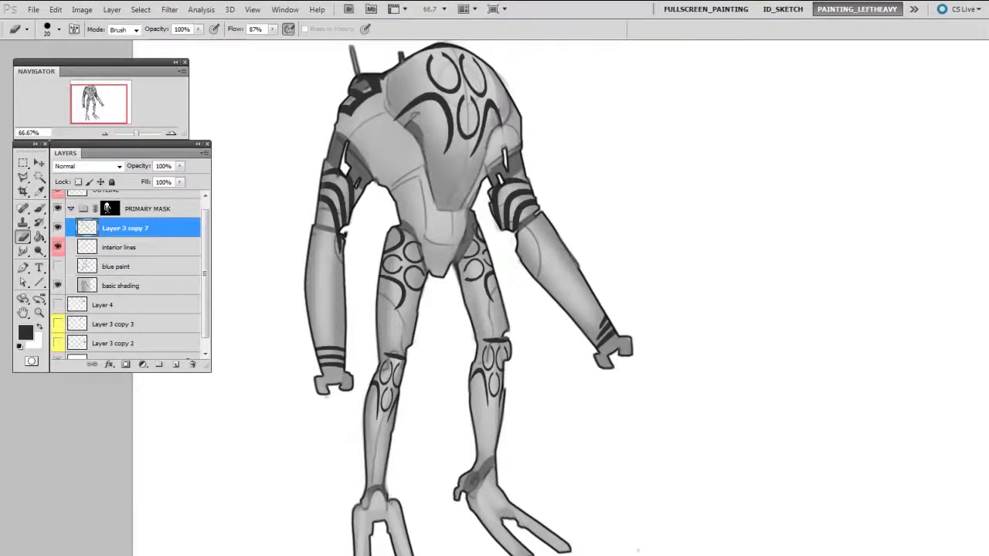
Step: Hide and reshow the combined markings layer, then load its painted shapes as a selection
{"action": "left_click", "coordinate": [58, 232]}
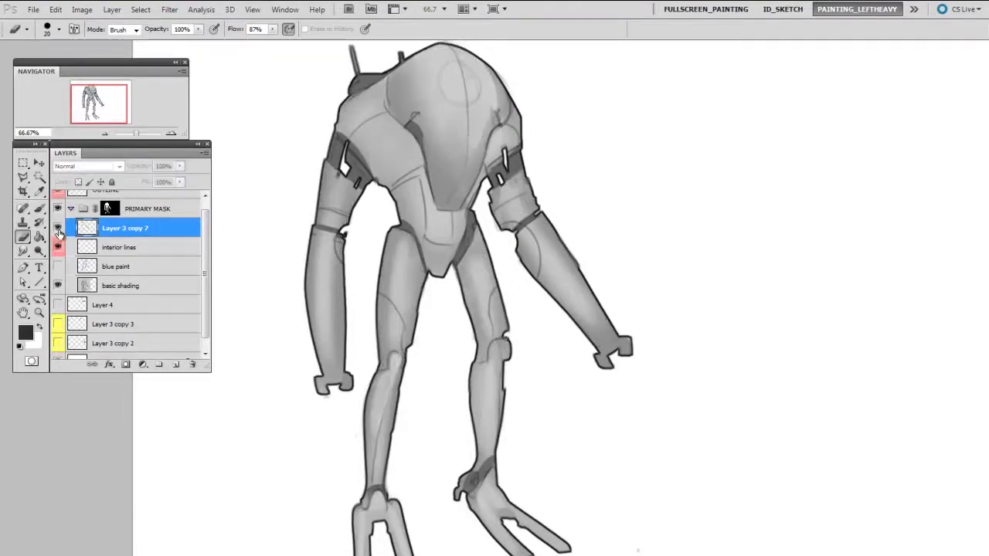
{"action": "left_click", "coordinate": [58, 247]}
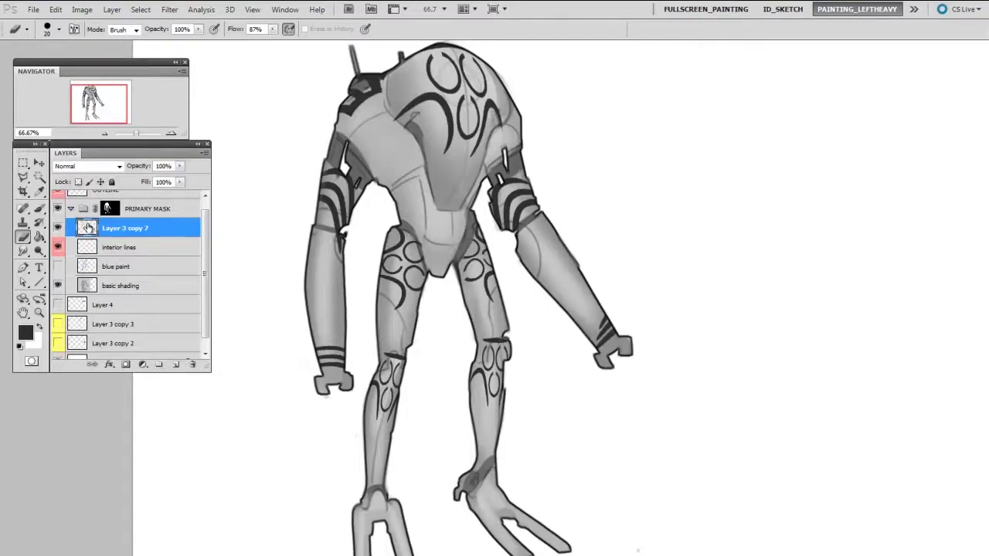
{"action": "left_click", "coordinate": [90, 267], "text": "ctrl"}
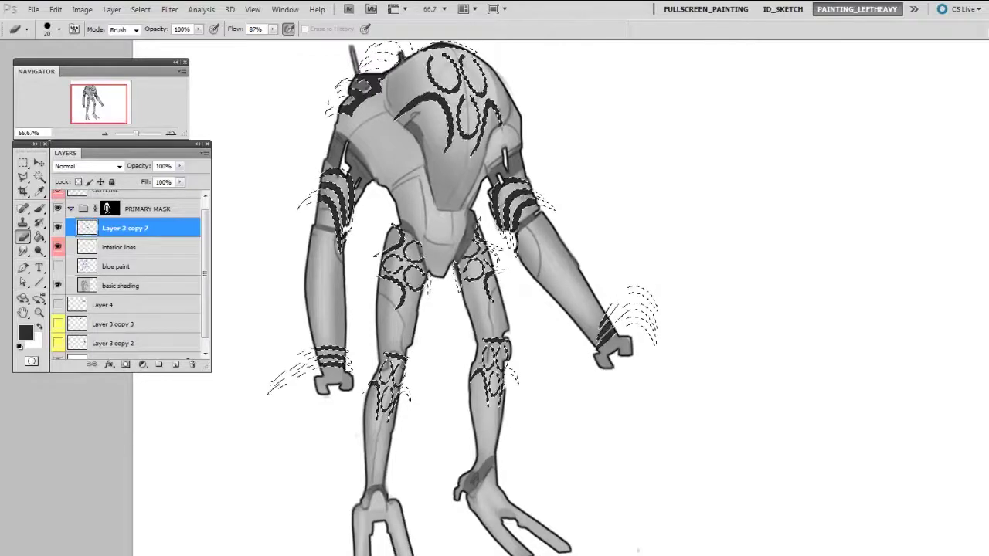
Step: Create a group inside PRIMARY MASK, mask it with the active markings selection, and hide the original Layer 3 copy 7
{"action": "left_click", "coordinate": [159, 365]}
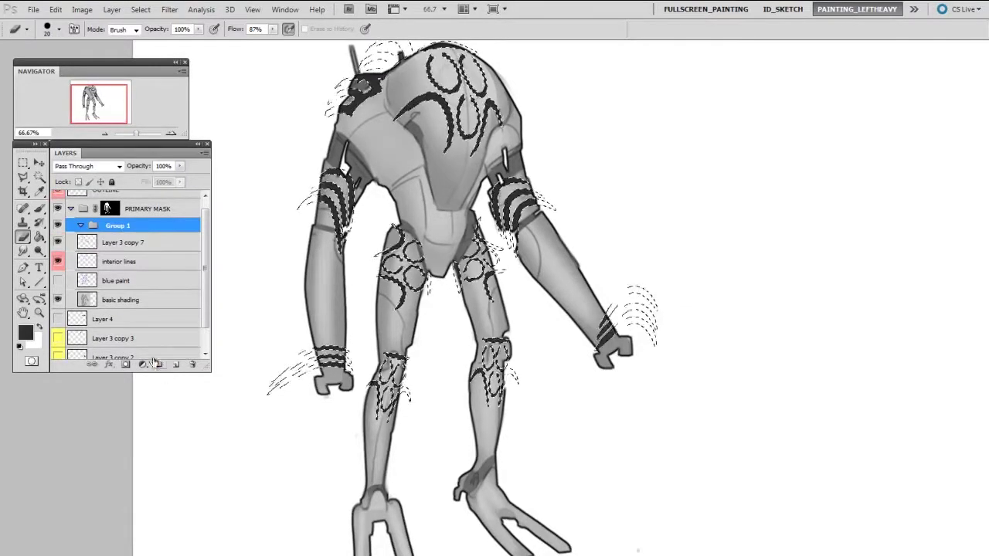
{"action": "left_click", "coordinate": [128, 365]}
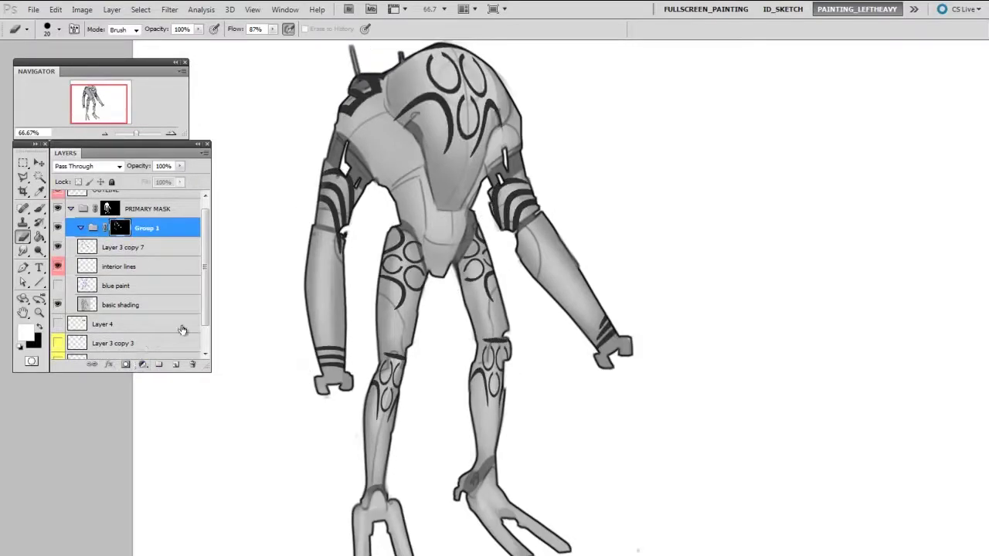
{"action": "left_click", "coordinate": [110, 249]}
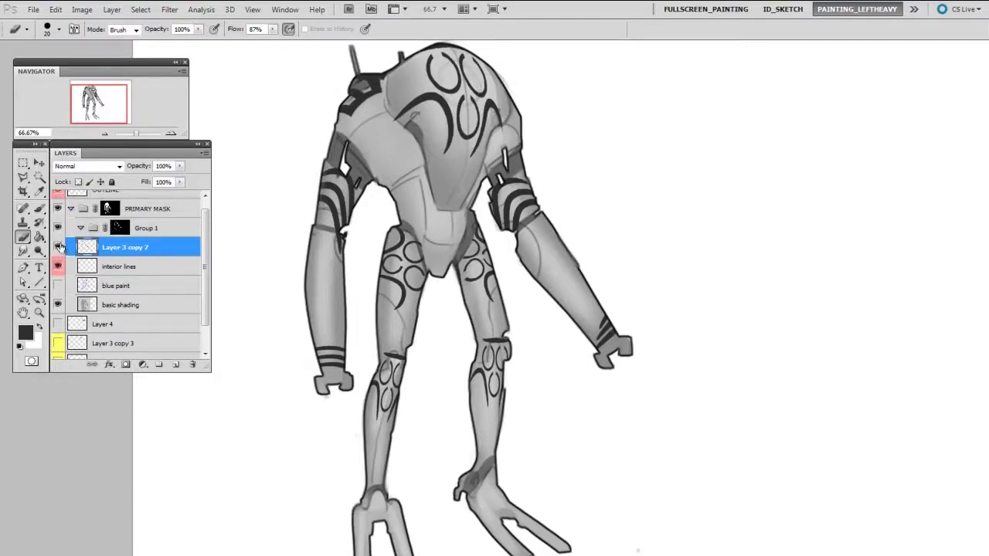
{"action": "left_click", "coordinate": [59, 248]}
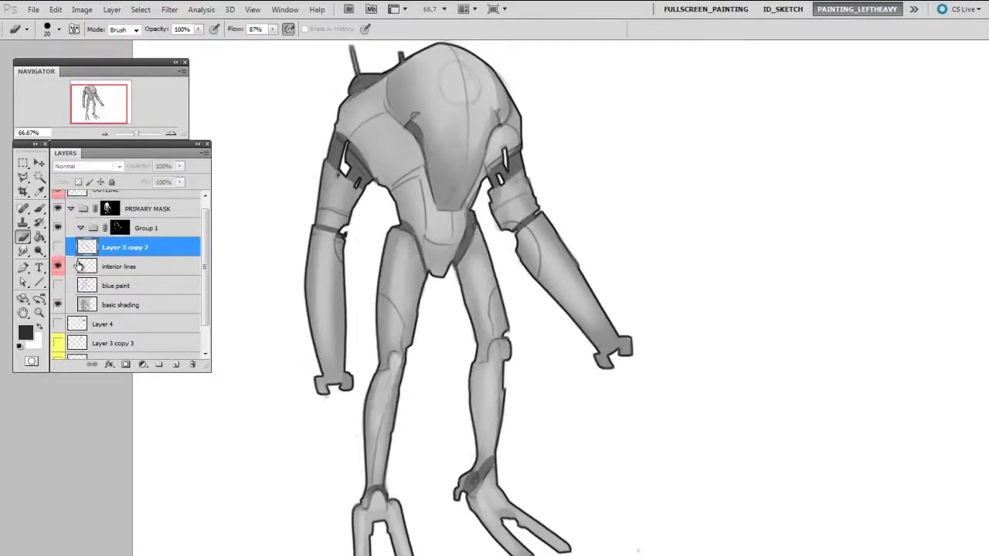
Step: Add a new layer inside the masked group and set up a hard round brush with a saturated blue-violet foreground colour
{"action": "left_click", "coordinate": [139, 227]}
{"action": "key", "text": "ctrl+shift+alt+n"}
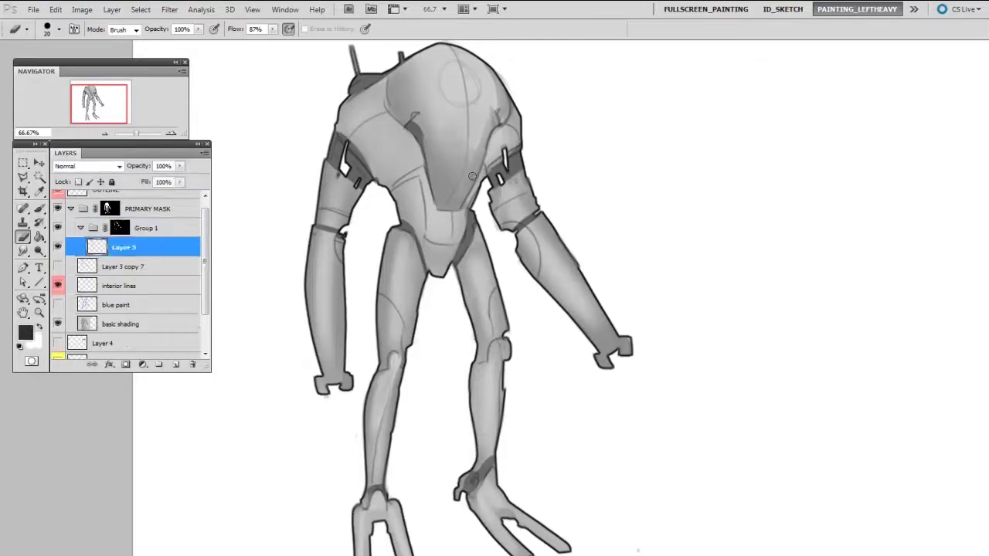
{"action": "key", "text": "b"}
{"action": "right_click", "coordinate": [483, 171]}
{"action": "left_click", "coordinate": [534, 247]}
{"action": "left_click_drag", "start_coordinate": [467, 167], "coordinate": [482, 176]}
{"action": "key", "text": "n"}
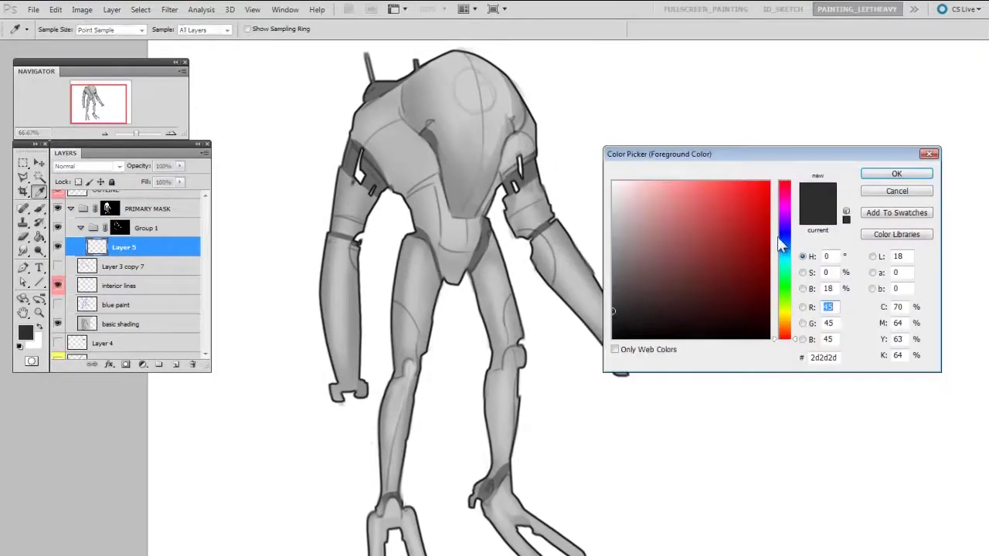
{"action": "left_click_drag", "start_coordinate": [777, 244], "coordinate": [784, 232]}
{"action": "left_click_drag", "start_coordinate": [719, 226], "coordinate": [715, 215]}
{"action": "left_click", "coordinate": [897, 173]}
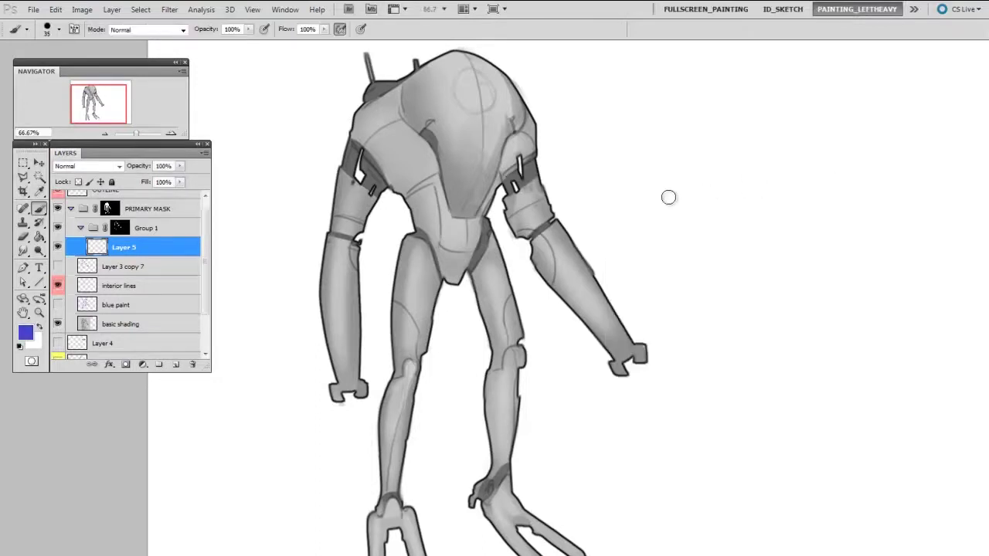
Step: Paint blue-violet through the group mask over the torso, shoulder and upper-arm markings with an enlarged brush
{"action": "left_click_drag", "start_coordinate": [547, 130], "coordinate": [570, 176]}
{"action": "key", "text": "]"}
{"action": "key", "text": "]"}
{"action": "key", "text": "]"}
{"action": "key", "text": "]"}
{"action": "key", "text": "]"}
{"action": "left_click_drag", "start_coordinate": [469, 118], "coordinate": [479, 145]}
{"action": "left_click_drag", "start_coordinate": [497, 116], "coordinate": [500, 143]}
{"action": "left_click_drag", "start_coordinate": [420, 144], "coordinate": [388, 166]}
{"action": "mouse_move", "coordinate": [443, 168]}
{"action": "left_mouse_down"}
{"action": "mouse_move", "coordinate": [432, 166]}
{"action": "mouse_move", "coordinate": [570, 159]}
{"action": "mouse_move", "coordinate": [372, 248]}
{"action": "mouse_move", "coordinate": [553, 262]}
{"action": "mouse_move", "coordinate": [585, 292]}
{"action": "left_mouse_up"}
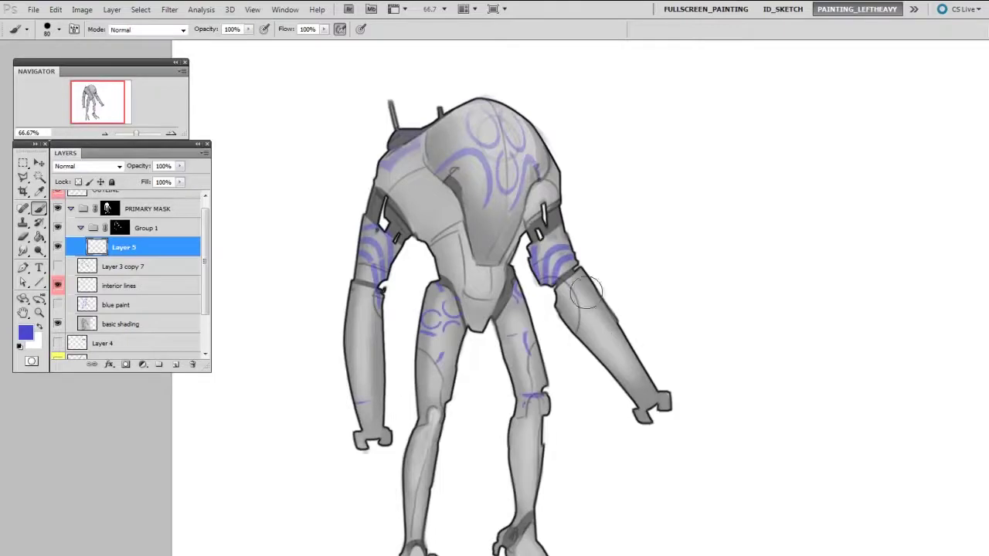
Step: Enlarge the brush to 200 px and paint blue-violet over the thigh, knee and left-hand wrist markings
{"action": "key", "text": "bracketright"}
{"action": "key", "text": "bracketright"}
{"action": "key", "text": "bracketright"}
{"action": "key", "text": "bracketright"}
{"action": "key", "text": "bracketright"}
{"action": "key", "text": "bracketright"}
{"action": "key", "text": "ctrl+plus"}
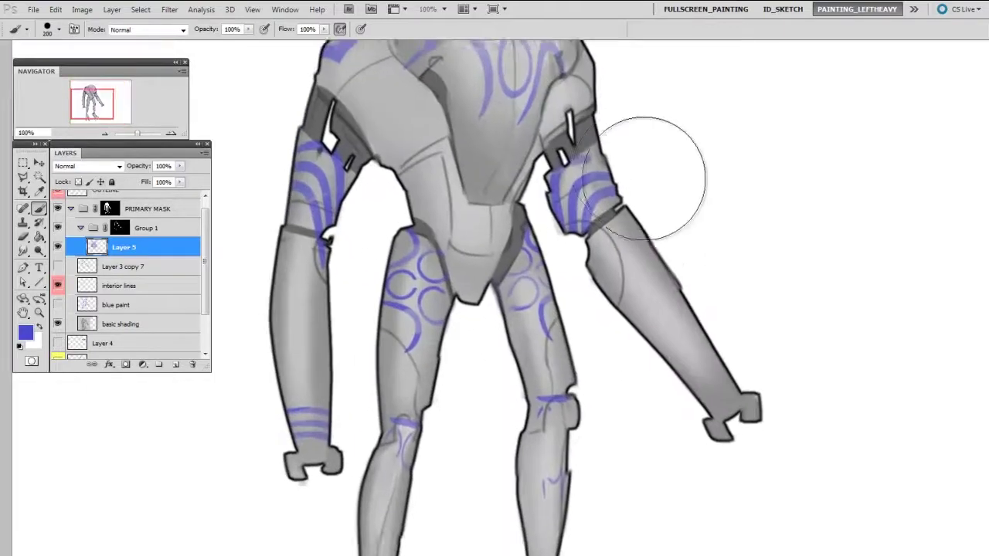
Step: Build up the blue-violet on the torso and shoulder markings, finishing with the brush at 150 px
{"action": "left_click_drag", "start_coordinate": [645, 178], "coordinate": [700, 362]}
{"action": "mouse_move", "coordinate": [507, 240]}
{"action": "left_mouse_down"}
{"action": "mouse_move", "coordinate": [564, 159]}
{"action": "mouse_move", "coordinate": [532, 329]}
{"action": "left_mouse_up"}
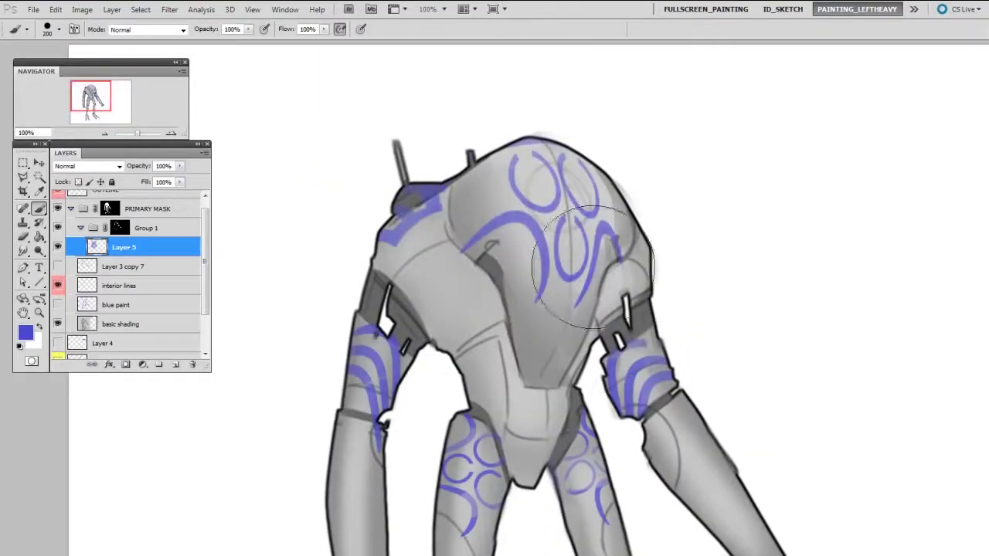
{"action": "key", "text": "bracketright"}
{"action": "left_click_drag", "start_coordinate": [432, 235], "coordinate": [457, 213]}
{"action": "left_click_drag", "start_coordinate": [541, 371], "coordinate": [493, 265]}
{"action": "key", "text": "bracketleft"}
{"action": "key", "text": "bracketleft"}
{"action": "key", "text": "bracketleft"}
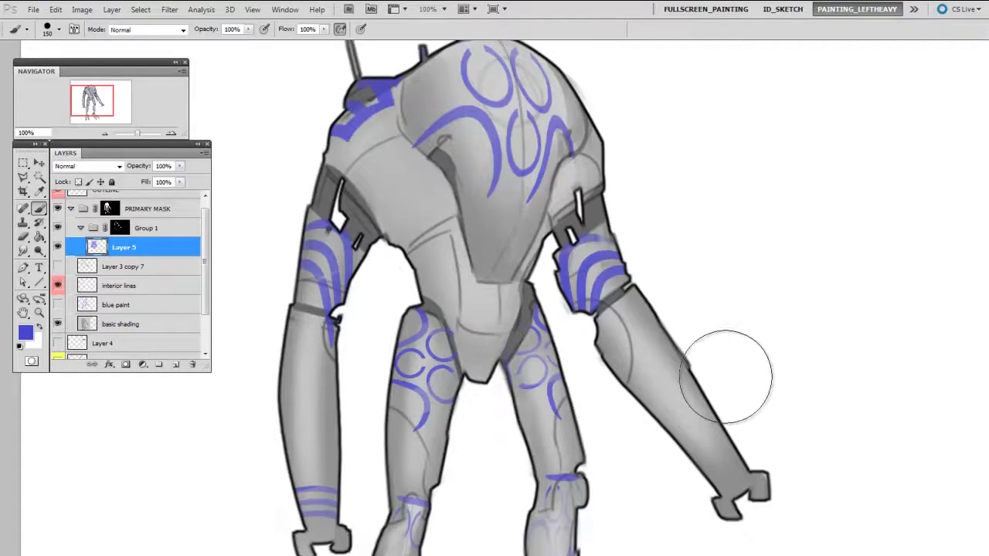
Step: Add another layer in the masked group and set up a soft round brush at 50 px with sampled white
{"action": "key", "text": "ctrl+shift+alt+n"}
{"action": "right_click", "coordinate": [739, 227]}
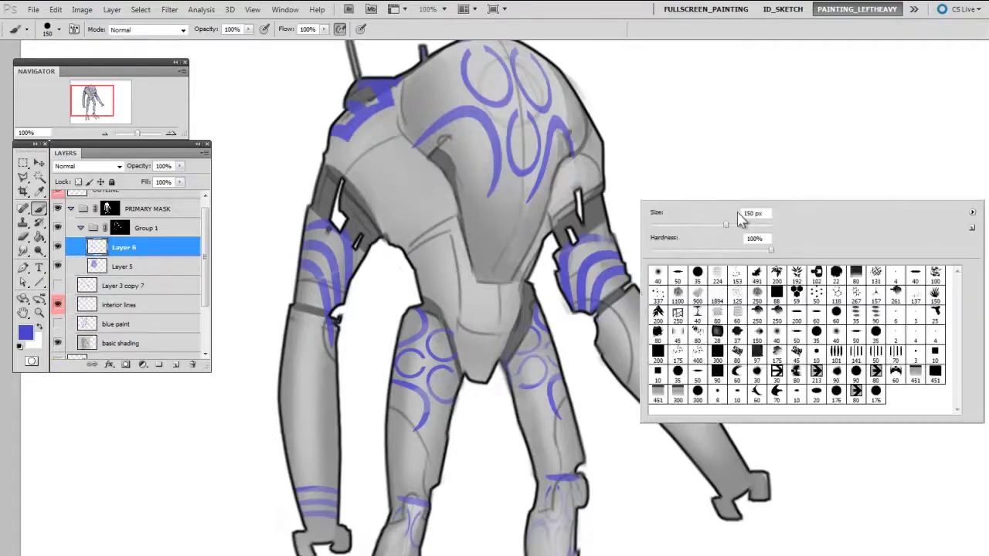
{"action": "left_click", "coordinate": [659, 276]}
{"action": "left_click", "coordinate": [708, 122]}
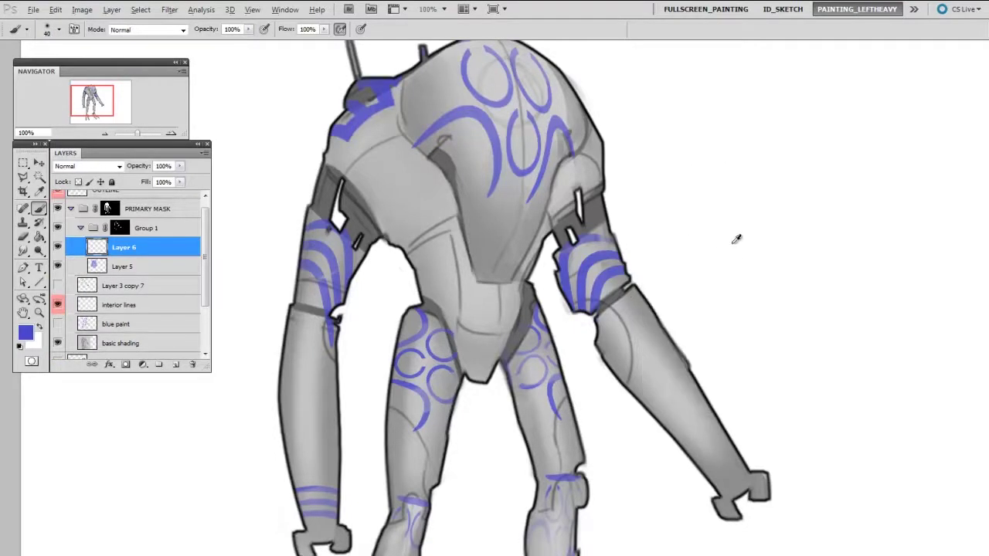
{"action": "left_click", "coordinate": [734, 241], "text": "alt"}
{"action": "key", "text": "]"}
Step: Paint soft white highlights over the curved bands on both upper arms
{"action": "left_click_drag", "start_coordinate": [306, 236], "coordinate": [296, 277]}
{"action": "left_click_drag", "start_coordinate": [332, 311], "coordinate": [368, 263]}
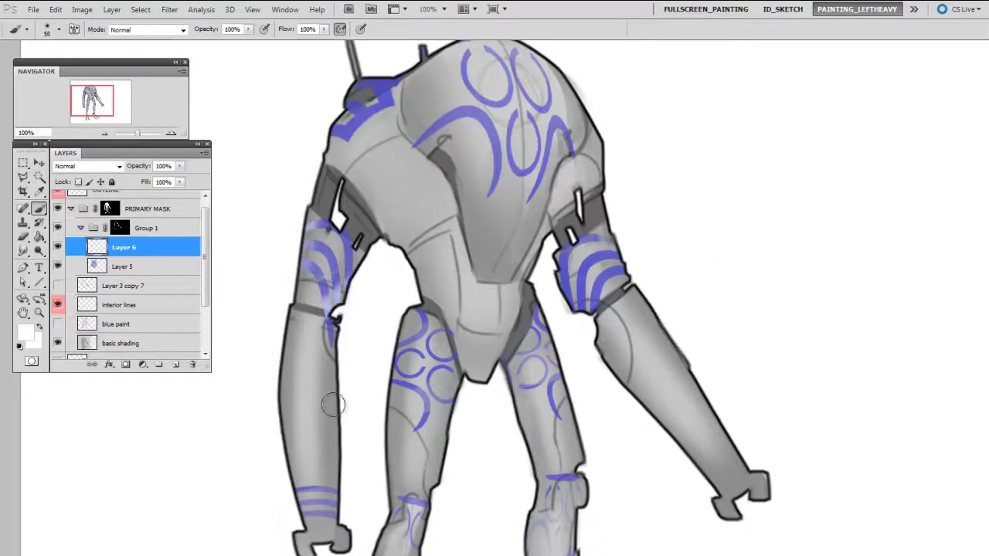
{"action": "key", "text": "["}
{"action": "left_click_drag", "start_coordinate": [608, 230], "coordinate": [620, 273]}
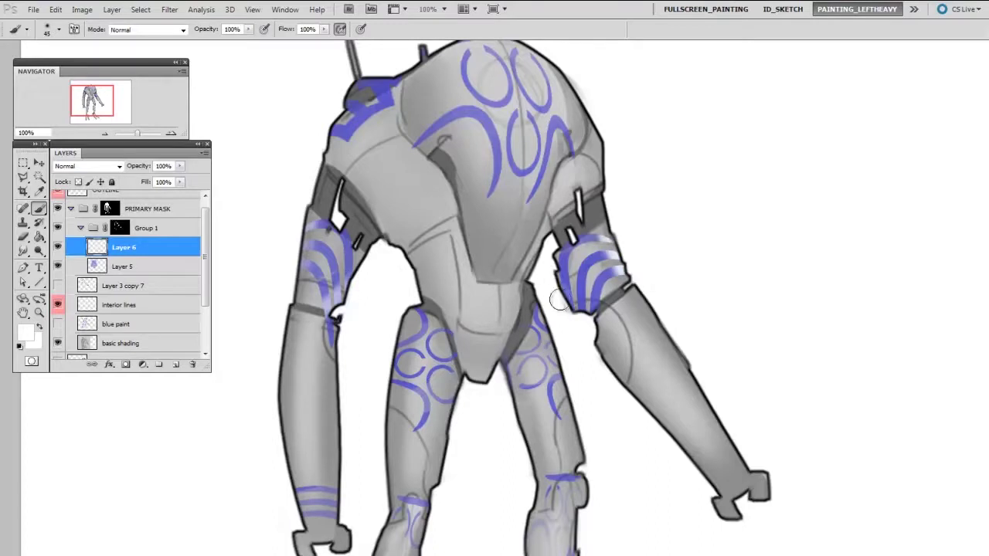
Step: Brush soft white highlights across the circular markings on both thighs
{"action": "key", "text": "bracketright"}
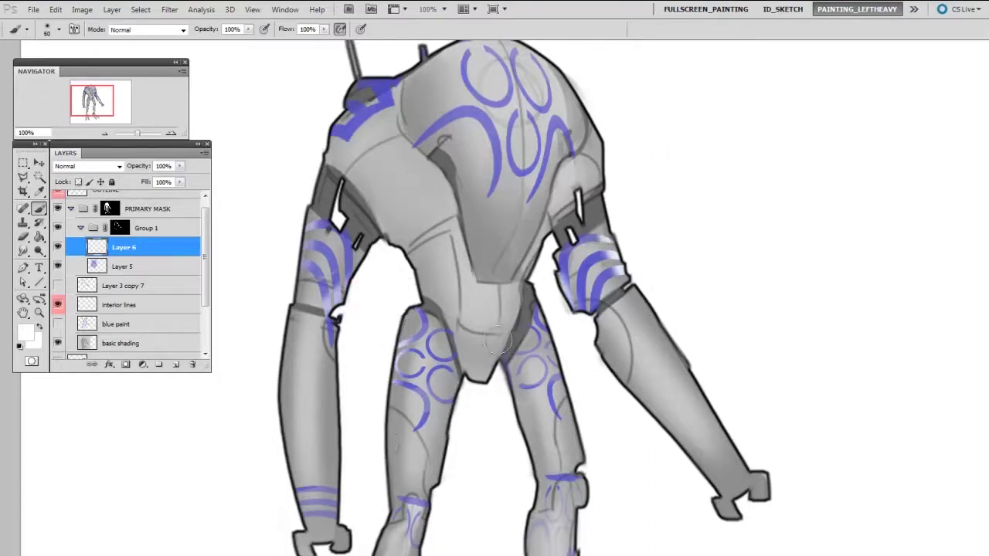
{"action": "key", "text": "["}
{"action": "mouse_move", "coordinate": [552, 312]}
{"action": "left_mouse_down"}
{"action": "mouse_move", "coordinate": [571, 434]}
{"action": "mouse_move", "coordinate": [565, 379]}
{"action": "left_mouse_up"}
Step: Enlarge the soft brush to 200 px and lightly brighten the shoulder and upper torso markings with white
{"action": "scroll", "coordinate": [610, 479], "scroll_direction": "up", "scroll_amount": 3}
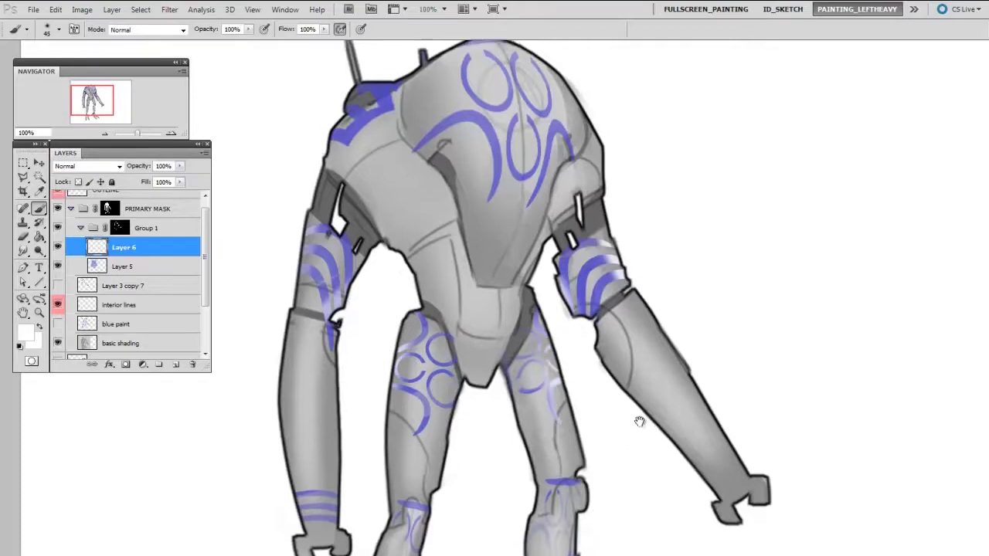
{"action": "key", "text": "bracketright"}
{"action": "key", "text": "bracketright"}
{"action": "key", "text": "bracketright"}
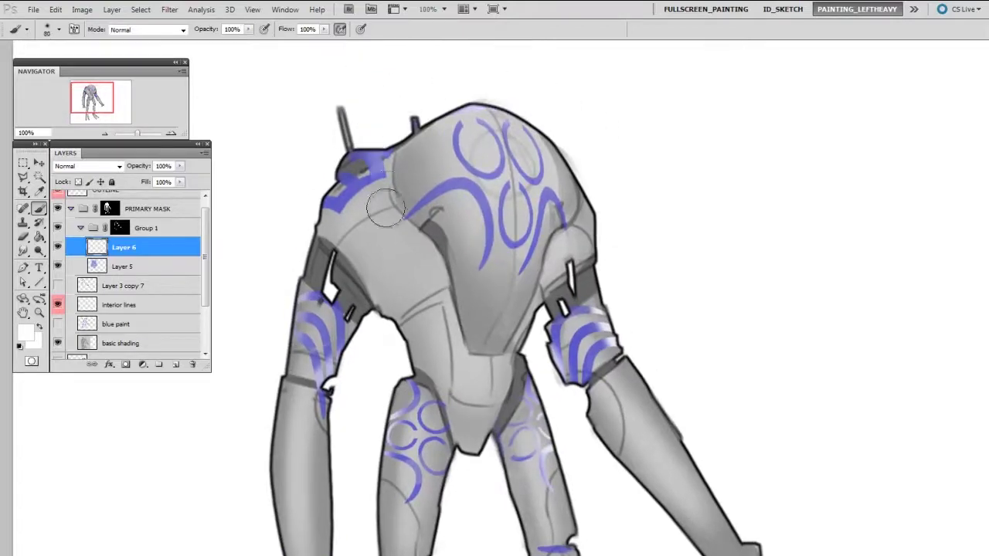
{"action": "key", "text": "bracketright"}
{"action": "key", "text": "bracketright"}
{"action": "key", "text": "bracketright"}
{"action": "key", "text": "bracketright"}
{"action": "key", "text": "bracketright"}
{"action": "key", "text": "bracketright"}
{"action": "key", "text": "bracketright"}
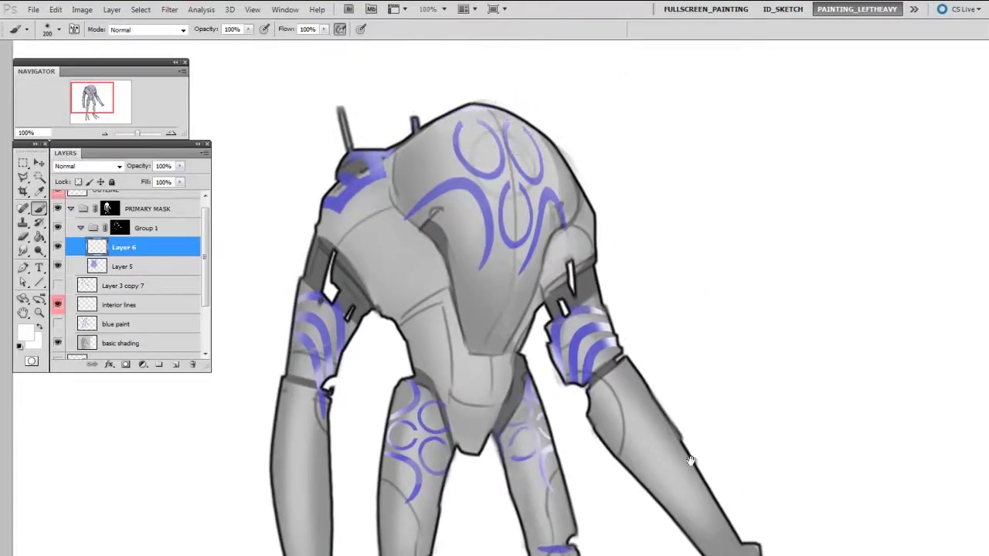
Step: Reduce the soft brush in stages and paint white highlights over the thigh, knee and shin markings
{"action": "left_click_drag", "start_coordinate": [689, 459], "coordinate": [729, 341]}
{"action": "key", "text": "bracketleft"}
{"action": "key", "text": "bracketleft"}
{"action": "left_click_drag", "start_coordinate": [434, 351], "coordinate": [419, 426]}
{"action": "key", "text": "bracketleft"}
{"action": "key", "text": "bracketleft"}
{"action": "key", "text": "bracketleft"}
{"action": "key", "text": "bracketleft"}
{"action": "left_click_drag", "start_coordinate": [432, 466], "coordinate": [426, 499]}
{"action": "key", "text": "bracketleft"}
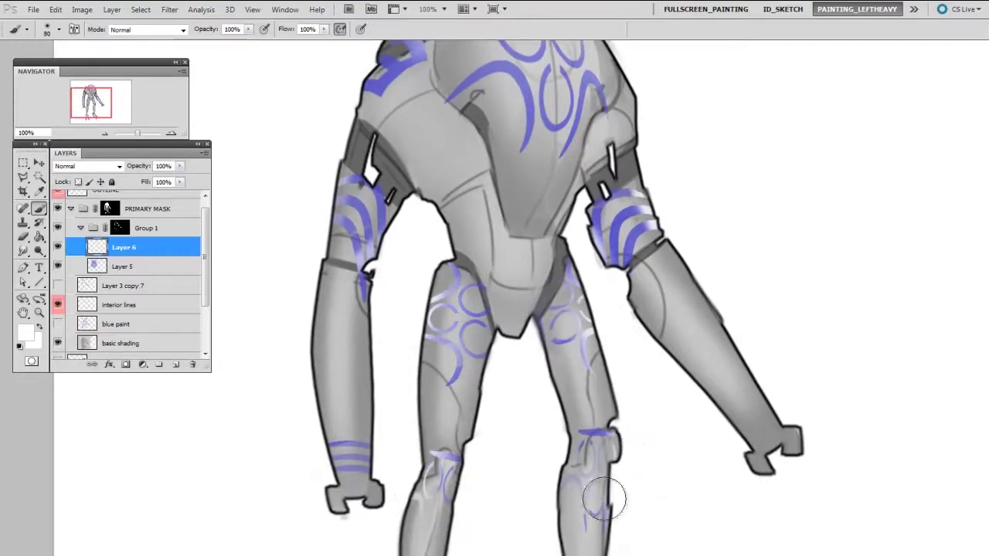
Step: Add white highlights to the left-hand wrist bands and lighten the upper body markings with a 150 px soft brush
{"action": "key", "text": "ctrl+minus"}
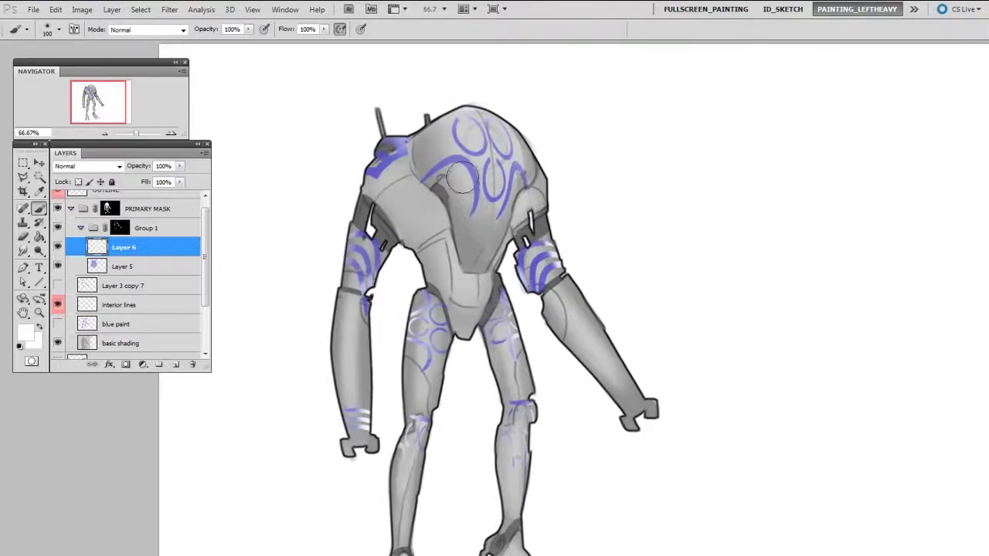
{"action": "key", "text": "bracketright"}
{"action": "key", "text": "bracketright"}
{"action": "key", "text": "bracketright"}
{"action": "key", "text": "bracketright"}
{"action": "key", "text": "bracketright"}
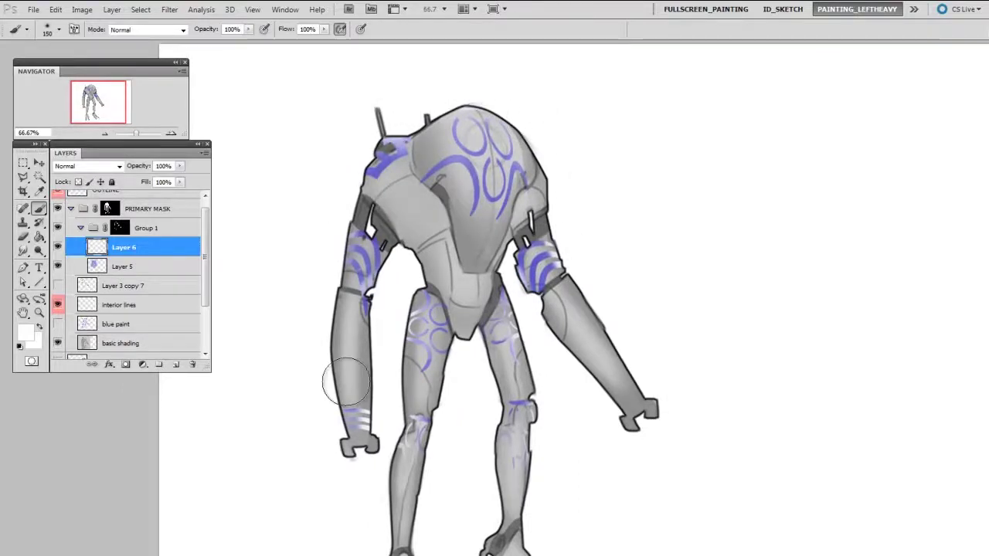
Step: Add a new layer above the highlights and set the foreground to a dark navy based on the sampled marking colour
{"action": "key", "text": "ctrl+shift+alt+n"}
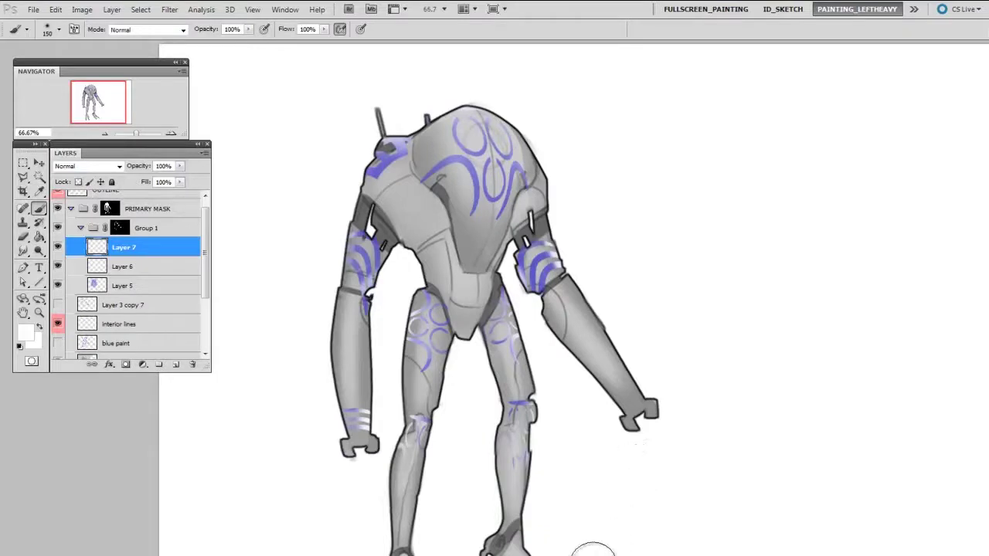
{"action": "left_click", "coordinate": [471, 167], "text": "alt"}
{"action": "key", "text": "n"}
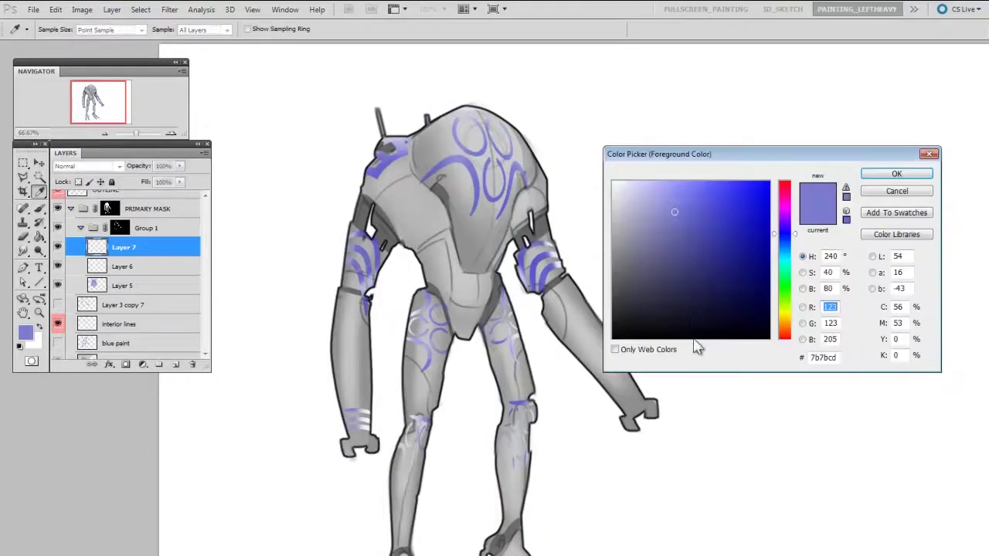
{"action": "left_click_drag", "start_coordinate": [713, 290], "coordinate": [731, 310]}
{"action": "left_click", "coordinate": [897, 175]}
Step: Paint dark navy shading over the centre of the torso markings and the inner sides of the thigh markings
{"action": "mouse_move", "coordinate": [475, 186]}
{"action": "left_mouse_down"}
{"action": "mouse_move", "coordinate": [478, 169]}
{"action": "mouse_move", "coordinate": [495, 174]}
{"action": "mouse_move", "coordinate": [478, 164]}
{"action": "mouse_move", "coordinate": [504, 154]}
{"action": "left_mouse_up"}
{"action": "key", "text": "bracketright"}
{"action": "key", "text": "bracketright"}
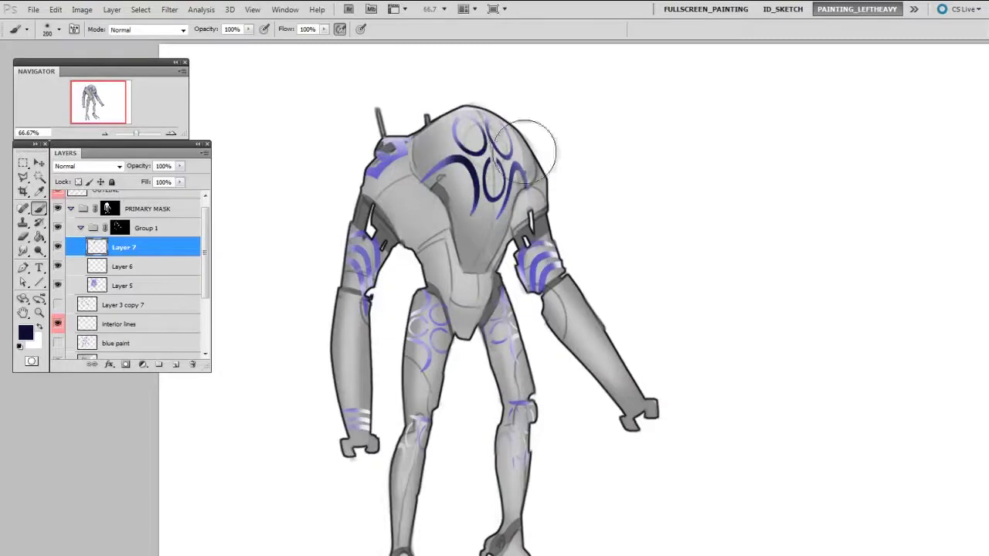
{"action": "key", "text": "bracketleft"}
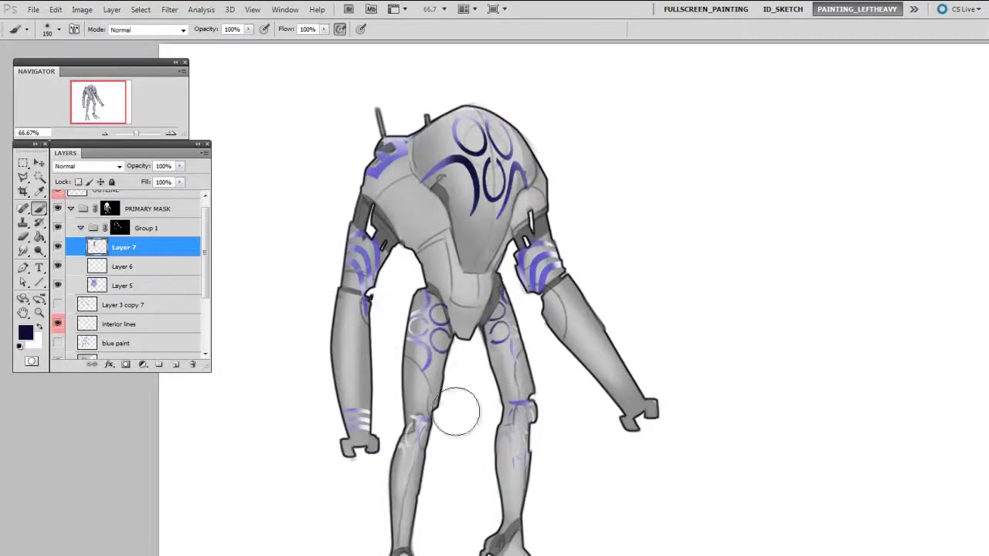
Step: Shrink the soft brush and shade the left-hand upper-arm bands with dark navy
{"action": "key", "text": "bracketleft"}
{"action": "key", "text": "bracketleft"}
{"action": "key", "text": "bracketleft"}
{"action": "key", "text": "bracketleft"}
{"action": "key", "text": "bracketleft"}
{"action": "key", "text": "bracketleft"}
{"action": "key", "text": "bracketleft"}
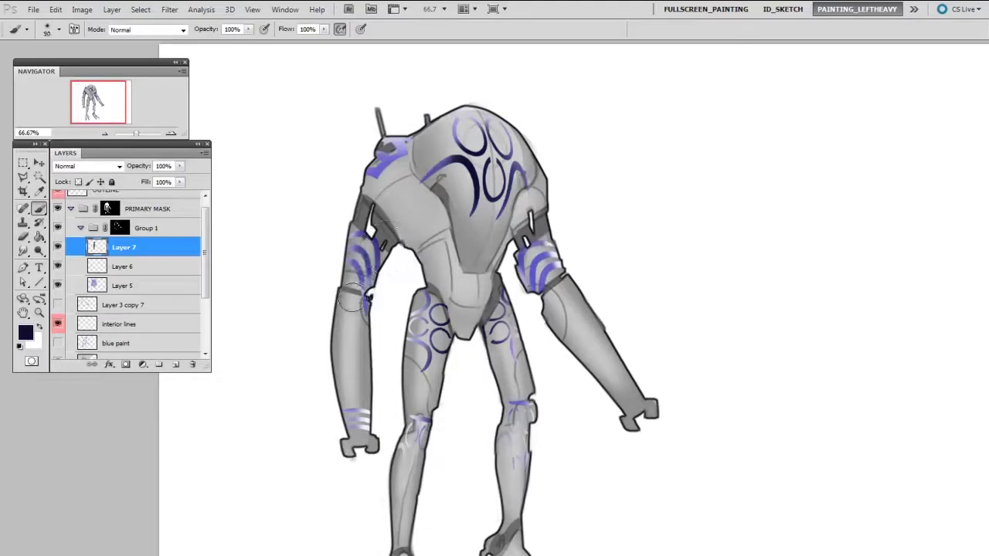
Step: Enlarge the soft brush again and deepen the shoulder and knee markings with dark navy
{"action": "key", "text": "bracketright"}
{"action": "key", "text": "bracketright"}
{"action": "key", "text": "bracketright"}
{"action": "key", "text": "bracketright"}
{"action": "key", "text": "bracketright"}
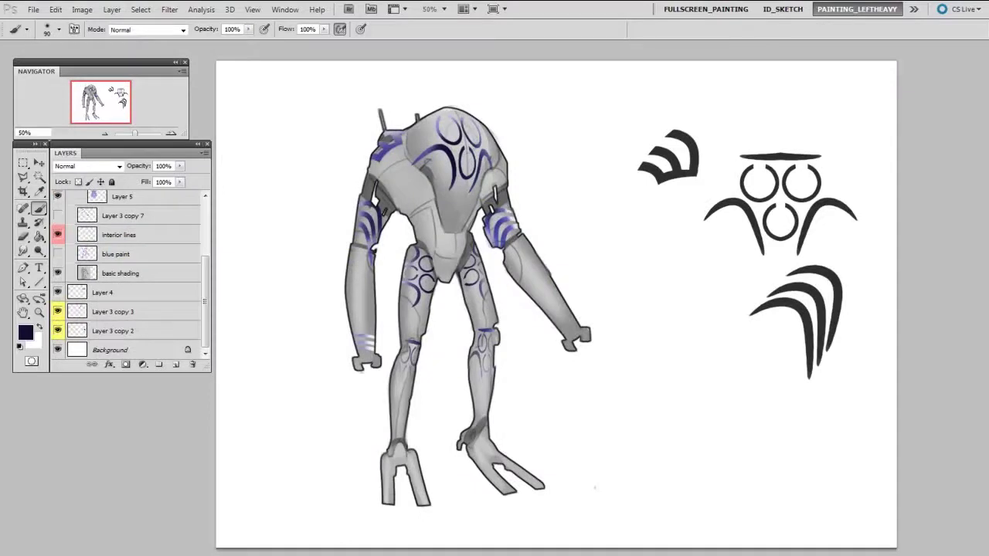
Step: Select the Layer 4 motif beside the robot with the Move tool and bring the masked group's layers into view
{"action": "key", "text": "v"}
{"action": "left_click", "coordinate": [808, 224], "text": "ctrl"}
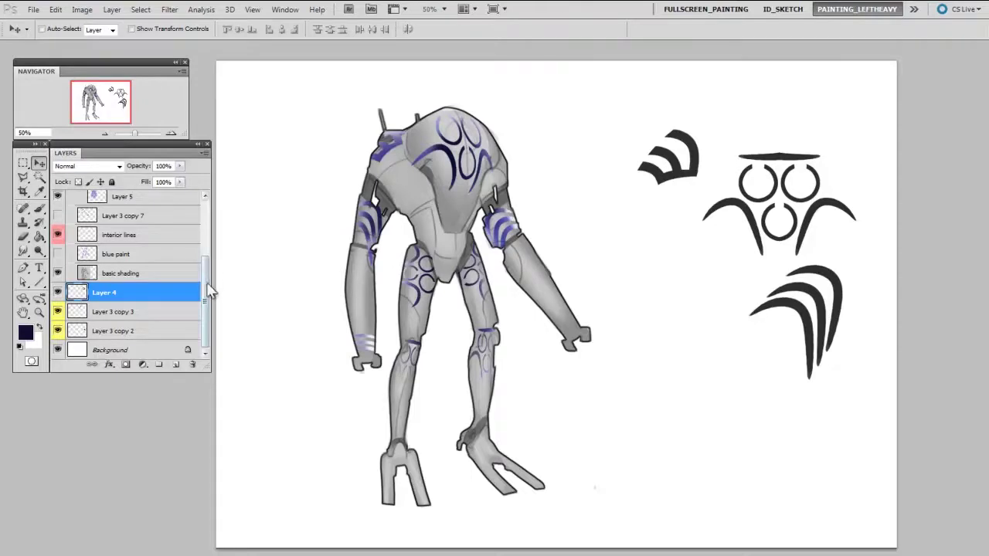
{"action": "scroll", "coordinate": [207, 286], "scroll_direction": "up", "scroll_amount": 3}
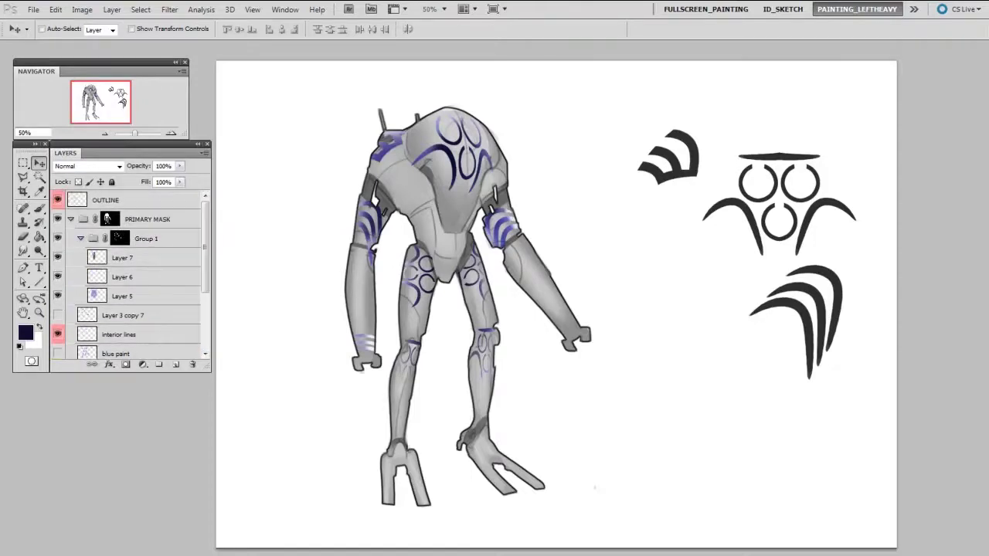